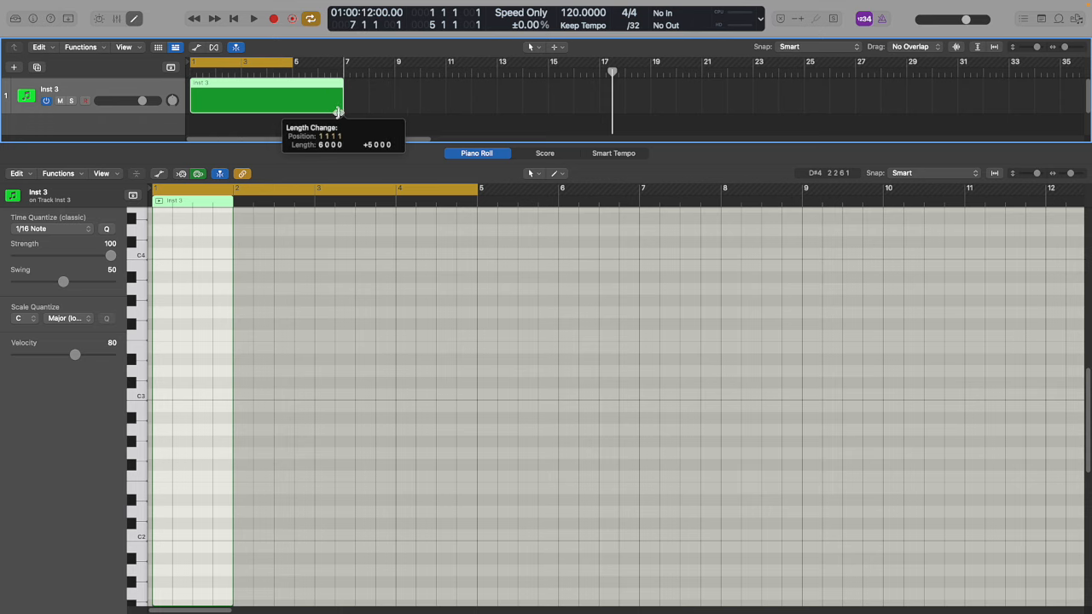
Extend the empty region on the Inst 3 track to a length of six bars.
{"action": "left_click_drag", "start_coordinate": [291, 54], "coordinate": [344, 55]}
{"action": "scroll", "coordinate": [183, 480], "scroll_direction": "down", "scroll_amount": 5}
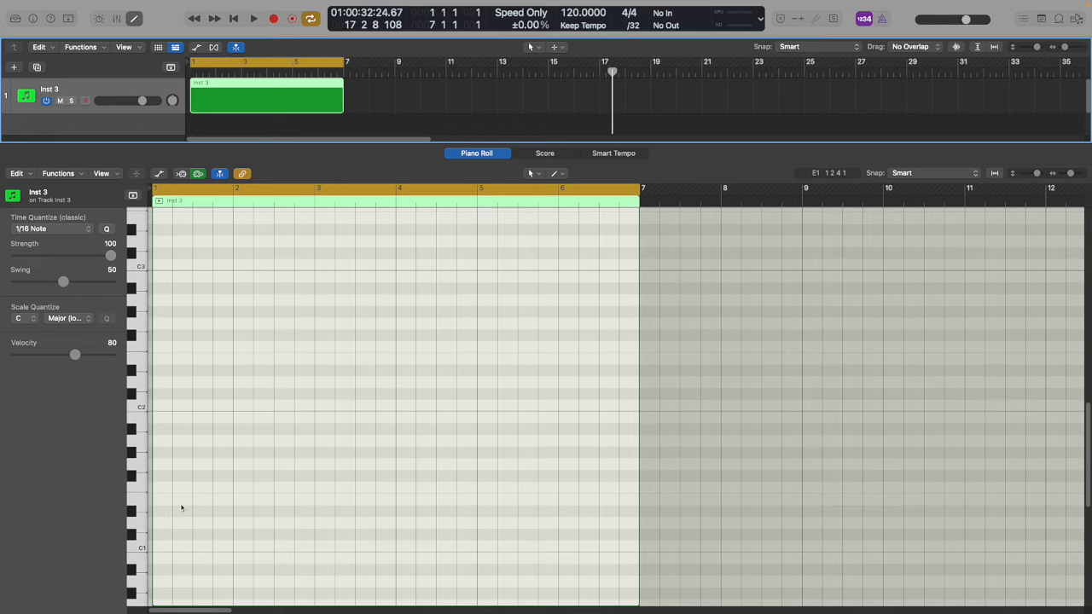
Add twelve stacked chromatic notes from C1 to B1 at the start of bar 2.
{"action": "left_click", "coordinate": [236, 546]}
{"action": "left_click", "coordinate": [236, 535]}
{"action": "left_click", "coordinate": [236, 522]}
{"action": "left_click", "coordinate": [237, 510]}
{"action": "left_click", "coordinate": [236, 499]}
{"action": "left_click", "coordinate": [236, 486]}
{"action": "left_click", "coordinate": [237, 475]}
{"action": "left_click", "coordinate": [236, 463]}
{"action": "left_click", "coordinate": [237, 452]}
{"action": "left_click", "coordinate": [237, 440]}
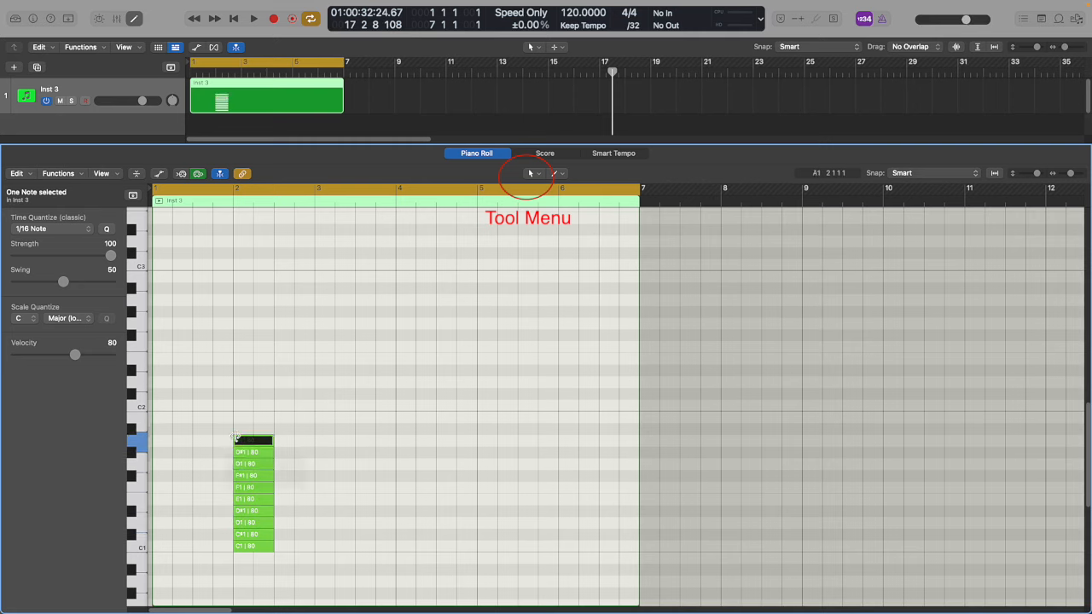
{"action": "left_click", "coordinate": [237, 429], "text": "super"}
{"action": "left_click", "coordinate": [237, 418], "text": "super"}
Copy the twelve stacked notes up one octave so they also cover C2 to B2.
{"action": "left_click_drag", "start_coordinate": [253, 572], "coordinate": [265, 363]}
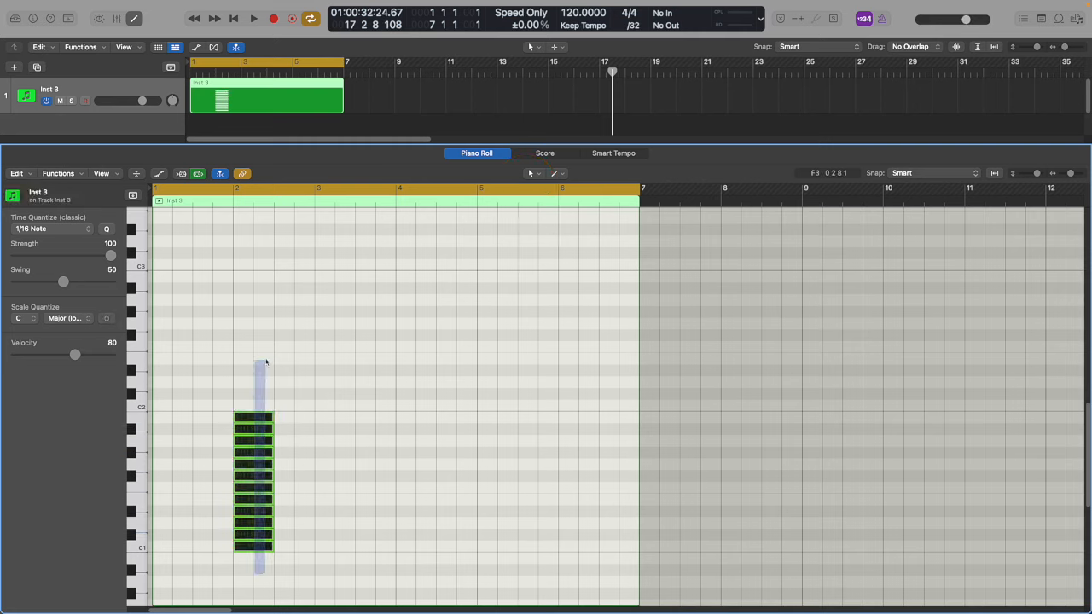
{"action": "left_click_drag", "start_coordinate": [258, 552], "coordinate": [253, 407]}
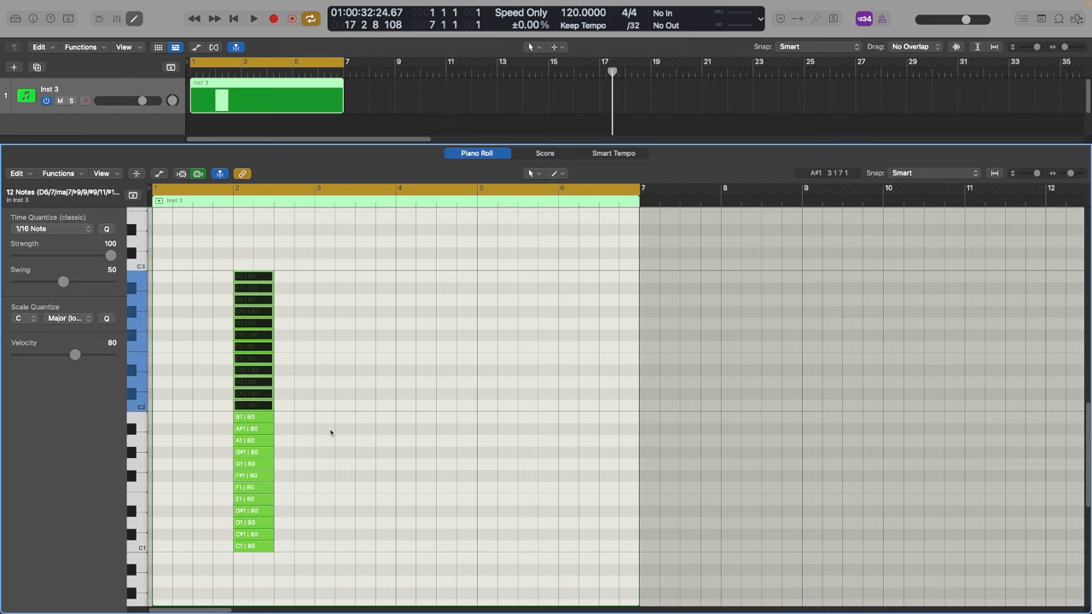
{"action": "left_click", "coordinate": [329, 434]}
{"action": "left_click", "coordinate": [101, 173]}
{"action": "left_click", "coordinate": [122, 259]}
{"action": "left_click", "coordinate": [108, 175]}
{"action": "left_click", "coordinate": [119, 258]}
Move all the stacked notes from bar 2 to the start of bar 1.
{"action": "key", "text": "super+a"}
{"action": "left_click_drag", "start_coordinate": [251, 548], "coordinate": [177, 552]}
{"action": "left_click_drag", "start_coordinate": [177, 552], "coordinate": [169, 552]}
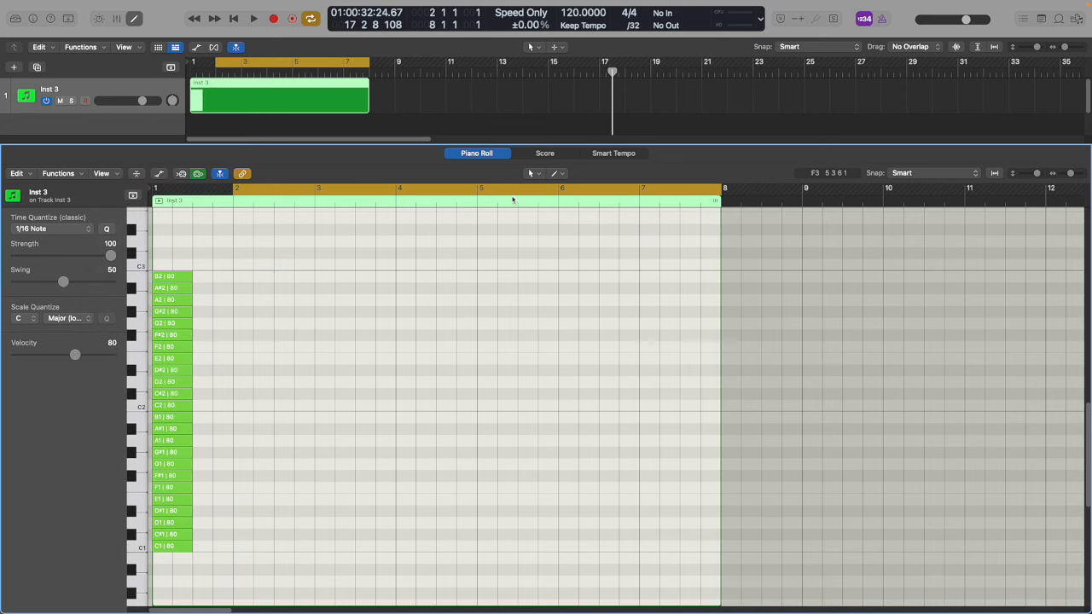
Scale-quantize all the stacked notes in bar 1 to C Major (Ionian).
{"action": "left_click_drag", "start_coordinate": [175, 570], "coordinate": [158, 276]}
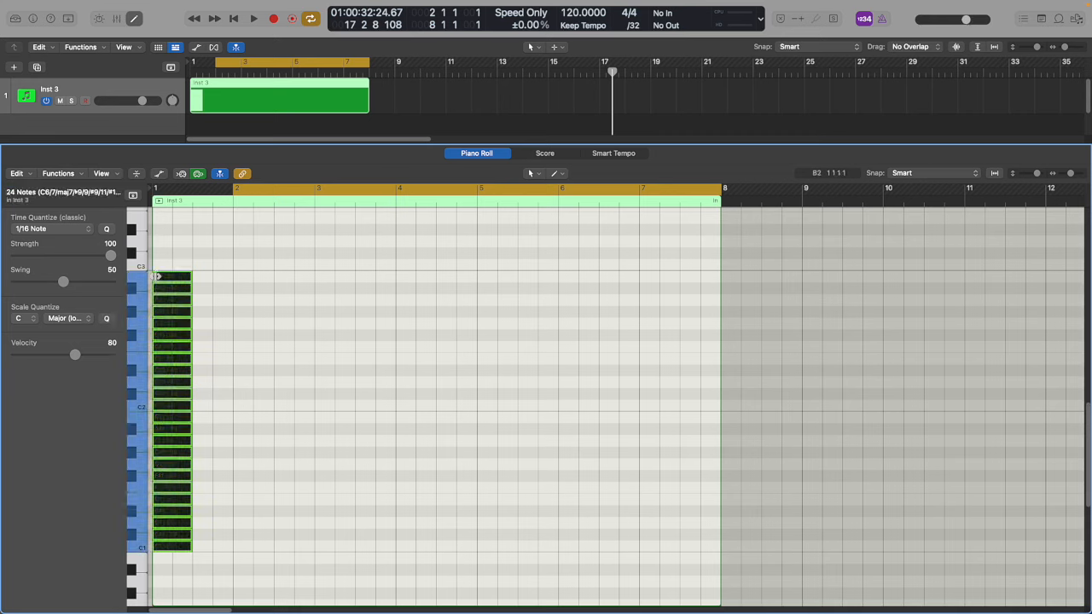
{"action": "left_click", "coordinate": [35, 321]}
{"action": "left_click", "coordinate": [63, 321]}
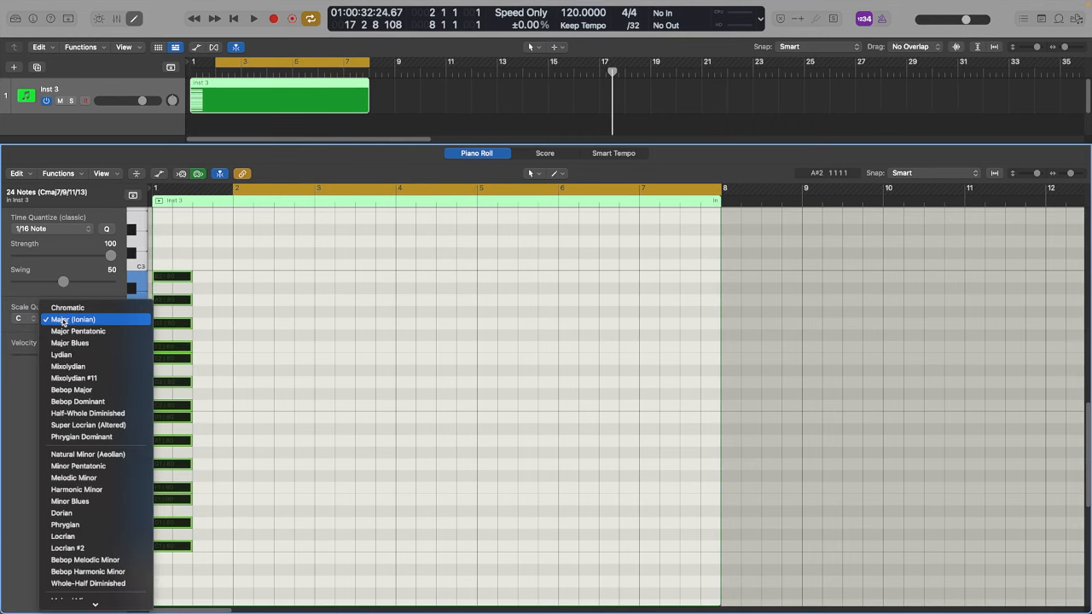
{"action": "left_click", "coordinate": [63, 321]}
{"action": "left_click", "coordinate": [217, 346]}
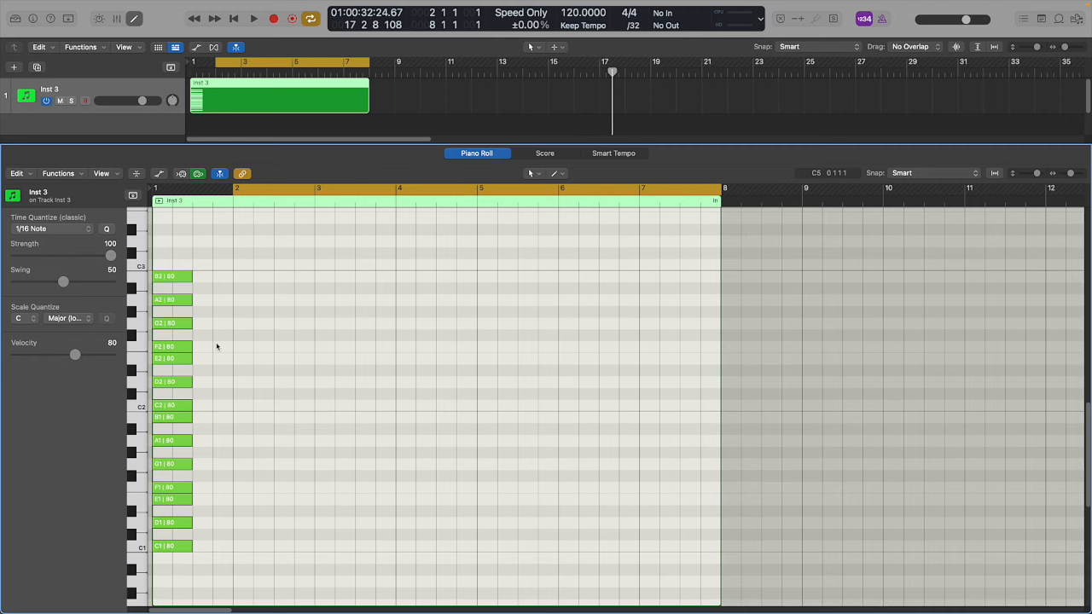
Search the sound library for "grand" and load the Grand Piano and Pad patch on the track.
{"action": "left_click", "coordinate": [15, 19]}
{"action": "left_click", "coordinate": [56, 124]}
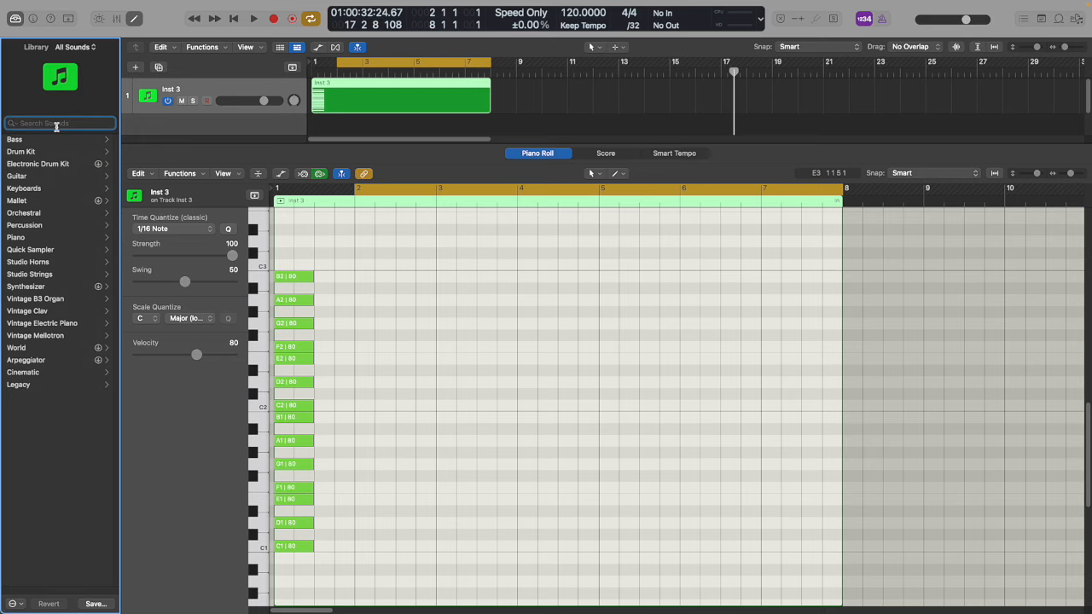
{"action": "type", "text": "grand"}
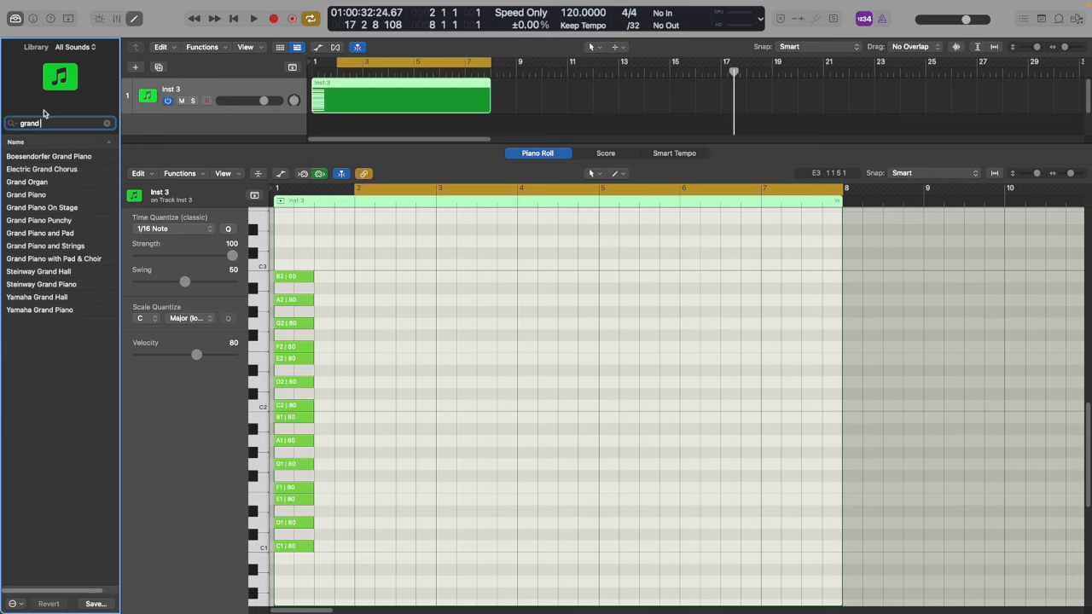
{"action": "left_click", "coordinate": [47, 234]}
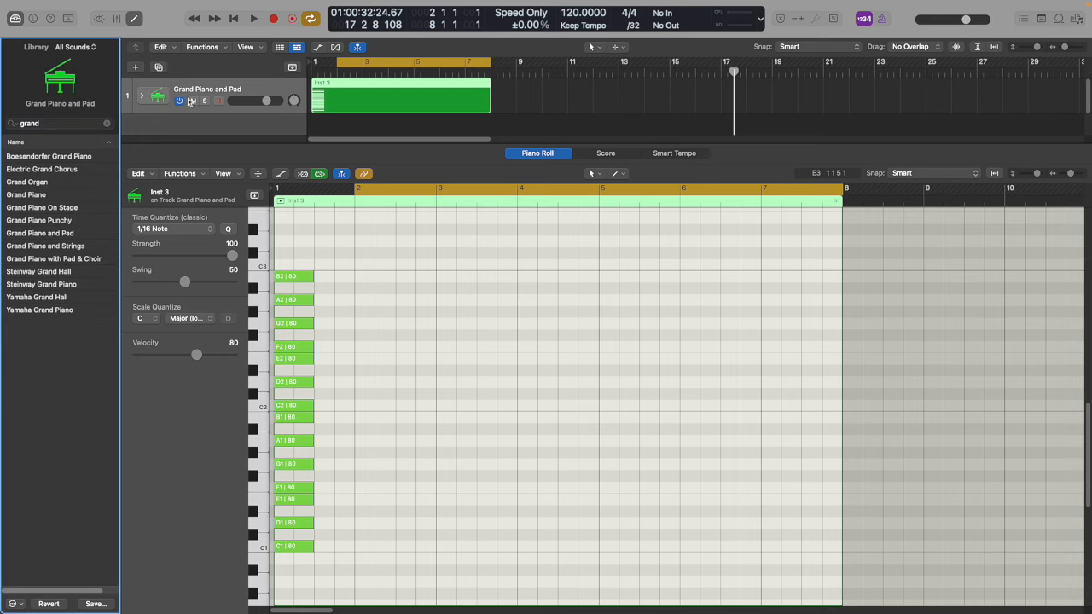
{"action": "left_click", "coordinate": [15, 18]}
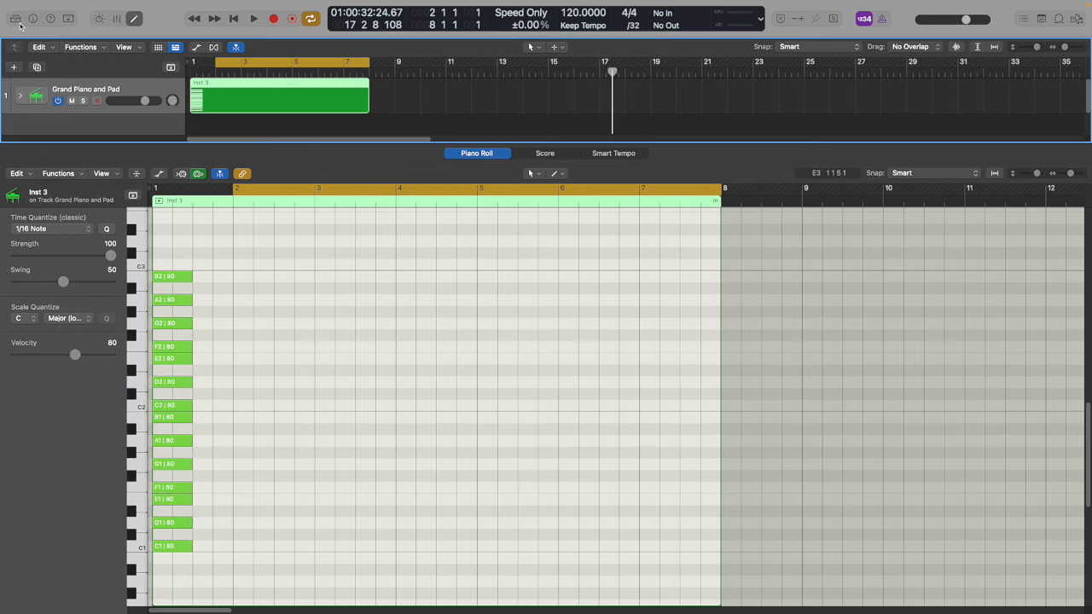
{"action": "left_click", "coordinate": [534, 175]}
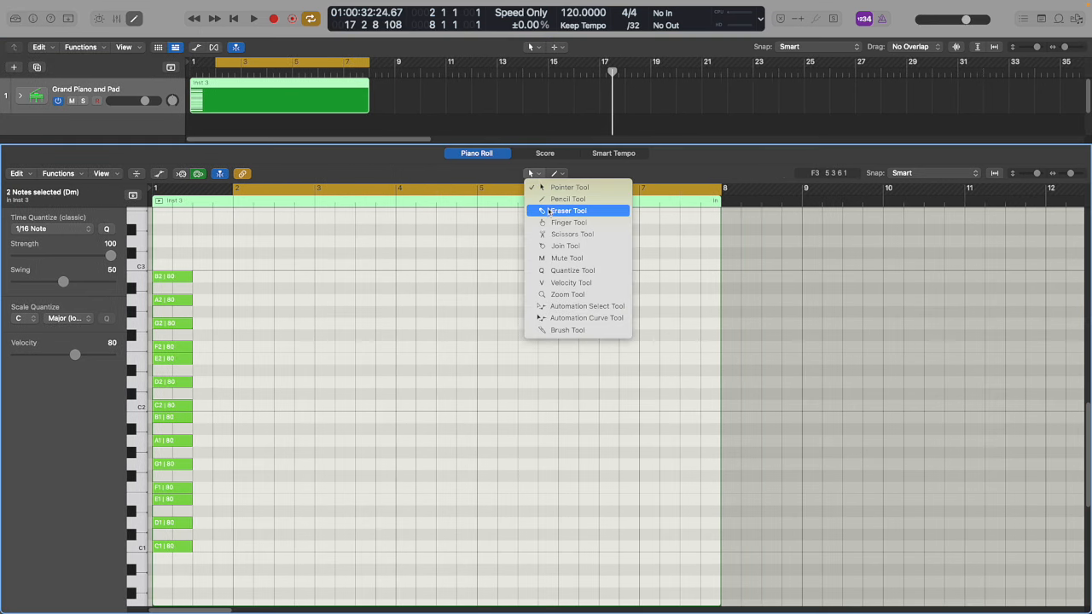
{"action": "left_click", "coordinate": [568, 211]}
{"action": "left_click", "coordinate": [534, 173]}
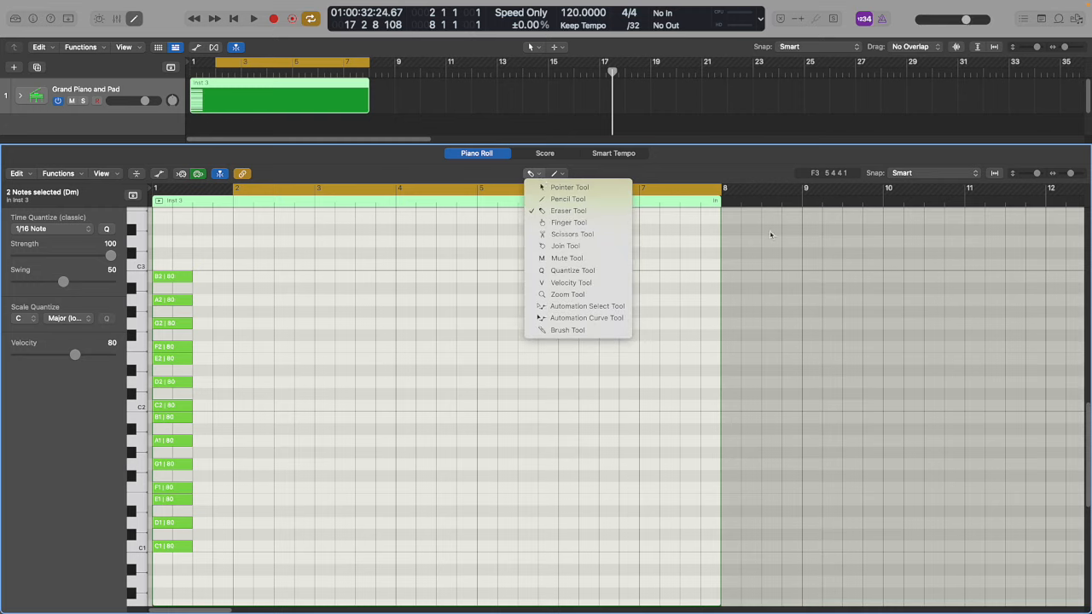
{"action": "left_click", "coordinate": [770, 231]}
{"action": "right_click", "coordinate": [770, 230]}
{"action": "left_click", "coordinate": [541, 174]}
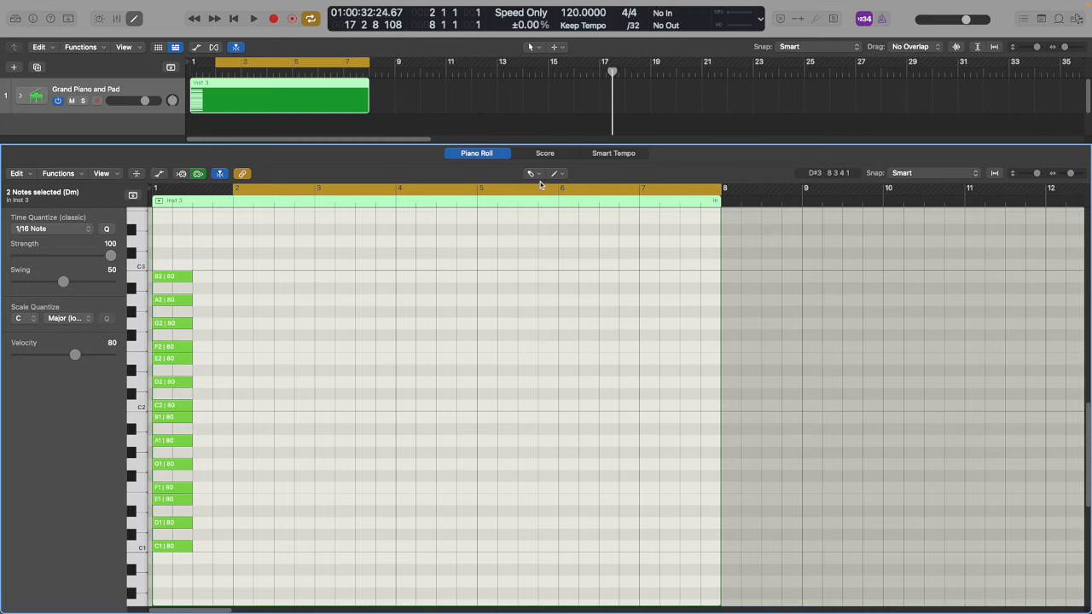
{"action": "left_click", "coordinate": [541, 174]}
{"action": "left_click", "coordinate": [568, 185]}
With the Pencil tool, draw a D1, F1 and A1 chord at bar 2, each note two bars long.
{"action": "left_click", "coordinate": [533, 174]}
{"action": "left_click", "coordinate": [567, 199]}
{"action": "left_click", "coordinate": [238, 522]}
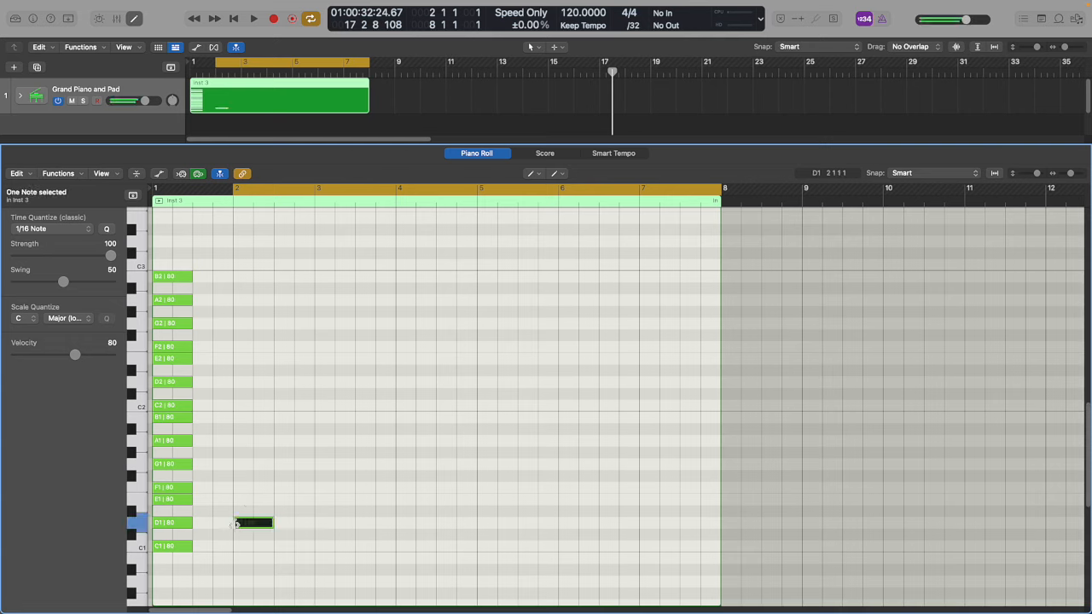
{"action": "left_click_drag", "start_coordinate": [274, 523], "coordinate": [395, 524]}
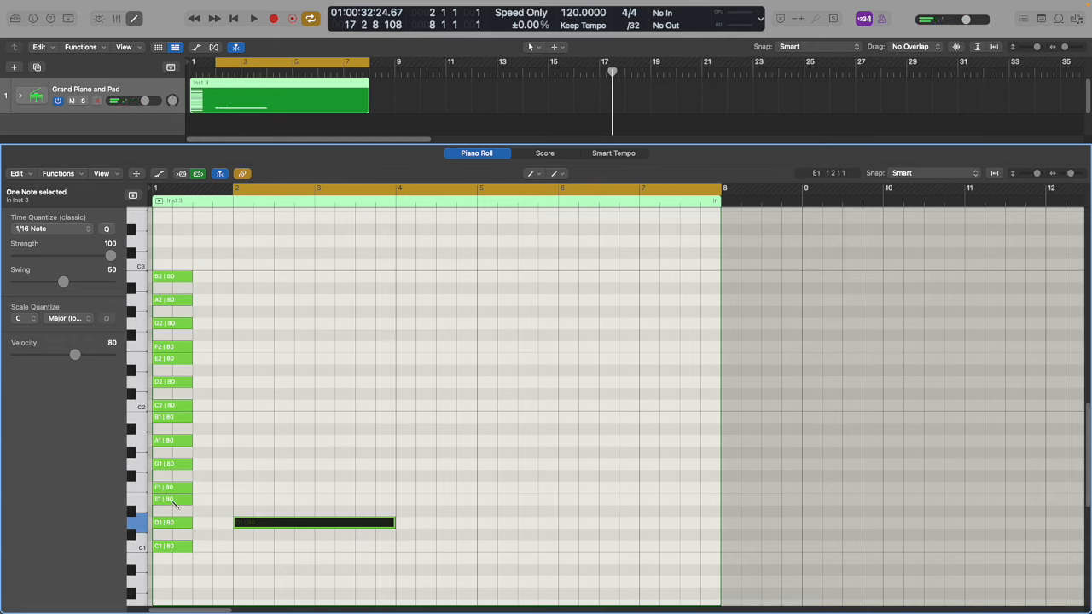
{"action": "left_click", "coordinate": [170, 487]}
{"action": "left_click", "coordinate": [237, 487]}
{"action": "left_click_drag", "start_coordinate": [274, 488], "coordinate": [395, 488]}
{"action": "left_click", "coordinate": [171, 440]}
{"action": "left_click", "coordinate": [237, 441]}
{"action": "left_click_drag", "start_coordinate": [276, 443], "coordinate": [395, 444]}
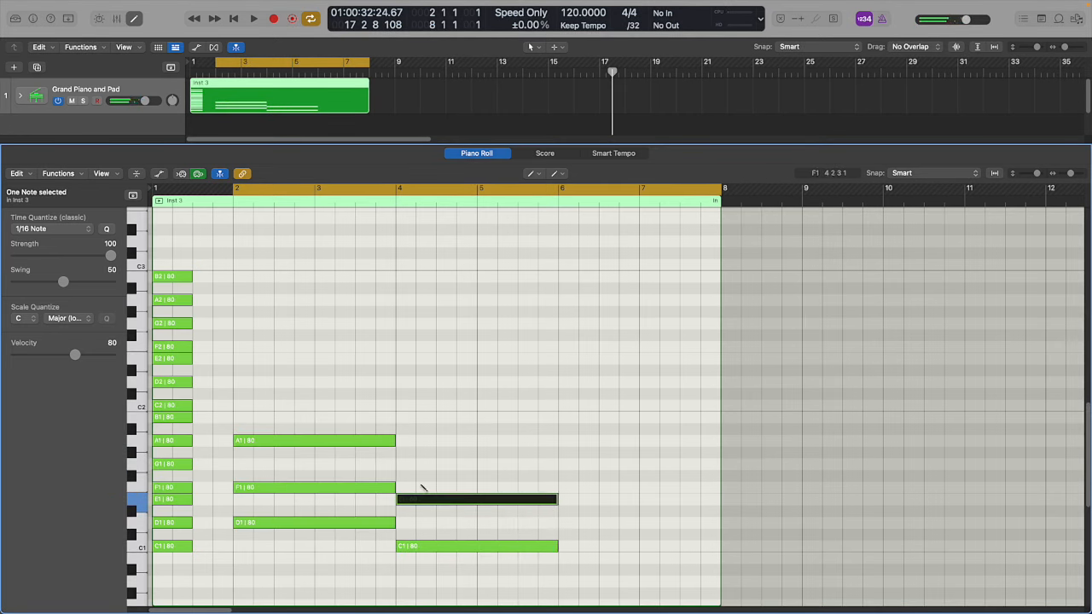
Complete the C1, E1 and G1 chord at bar 4 and add a two-bar A#0, D1 and F1 chord at bar 6.
{"action": "left_click", "coordinate": [565, 522]}
{"action": "left_click", "coordinate": [531, 173]}
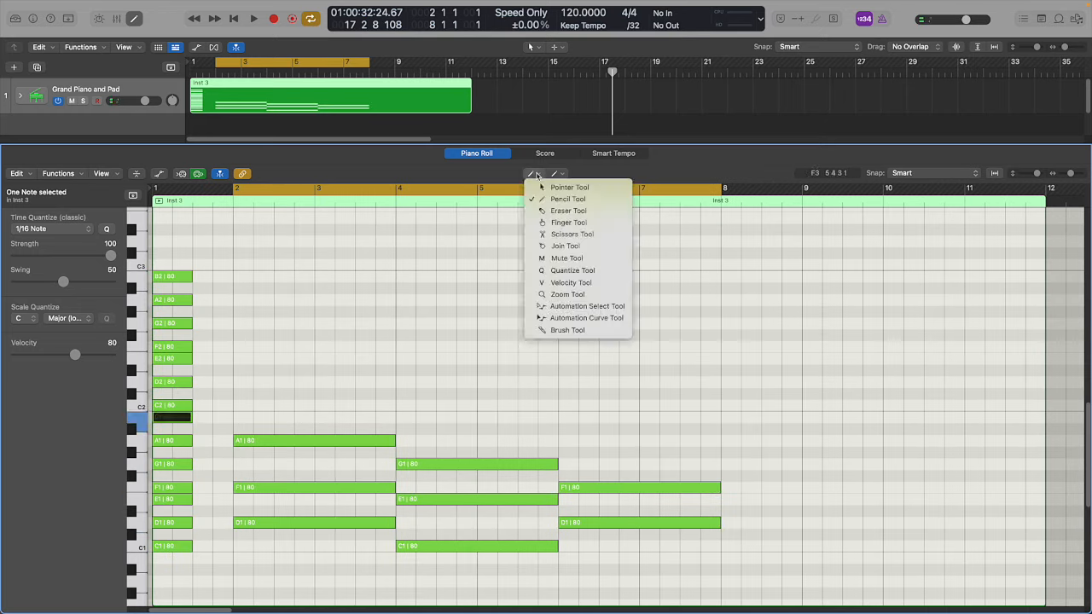
{"action": "left_click", "coordinate": [549, 185]}
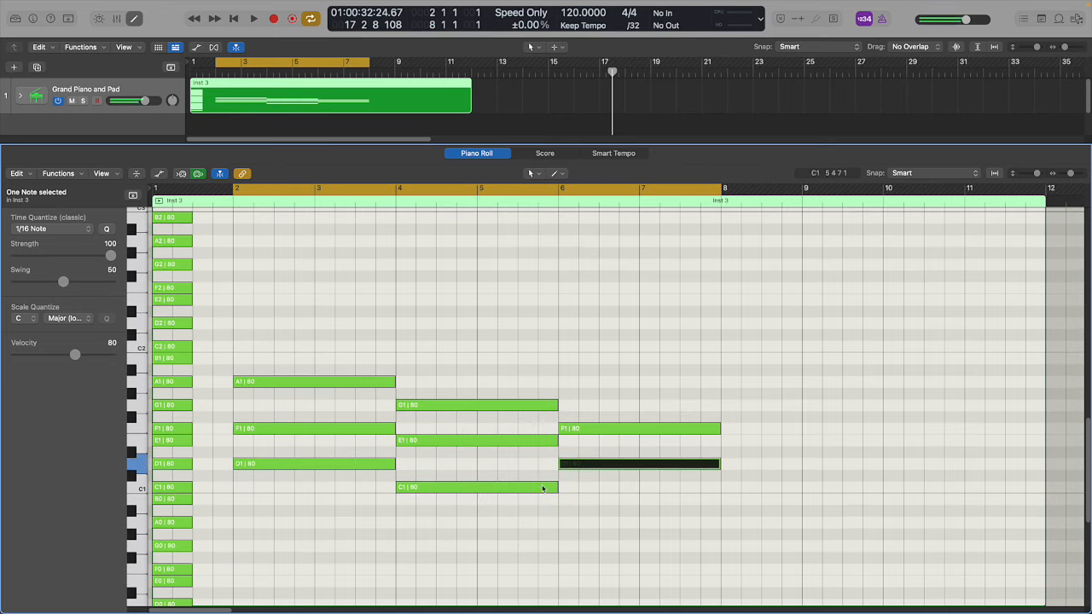
{"action": "left_click", "coordinate": [141, 502]}
{"action": "right_click", "coordinate": [560, 457]}
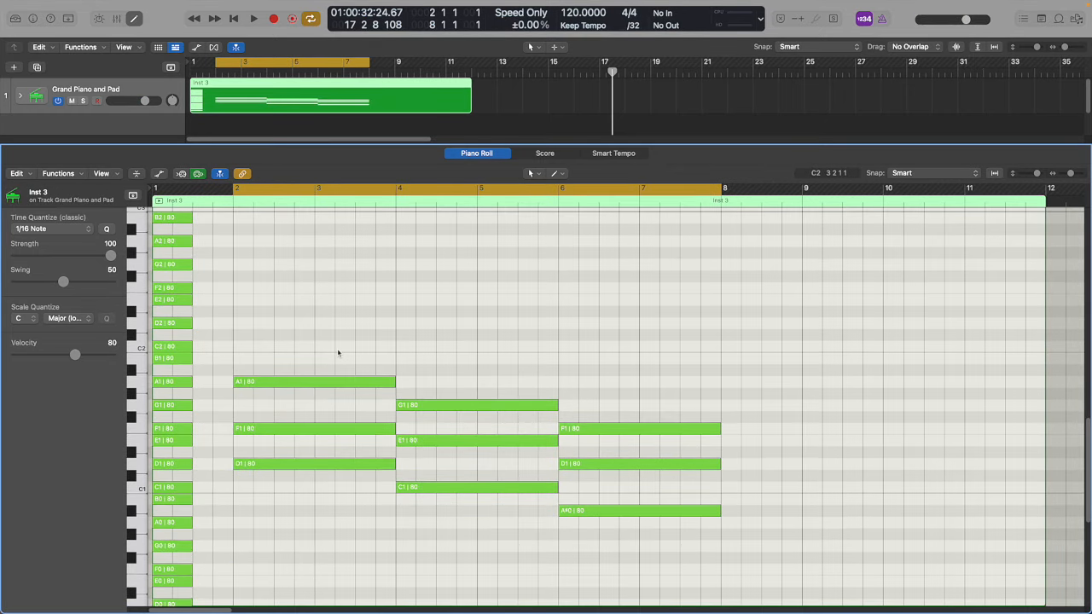
Copy the D1, F1 and A1 chord from bar 2 to bar 8 and extend the cycle range to cover it.
{"action": "left_click_drag", "start_coordinate": [339, 350], "coordinate": [339, 480]}
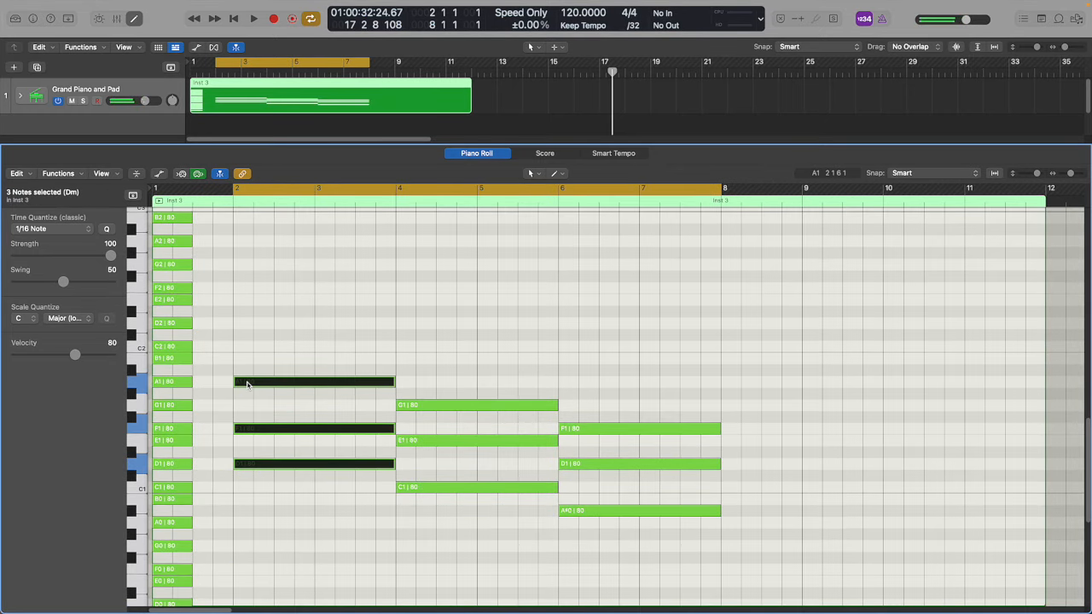
{"action": "mouse_move", "coordinate": [246, 385]}
{"action": "left_click_drag", "start_coordinate": [246, 386], "coordinate": [729, 388]}
{"action": "left_click", "coordinate": [749, 497]}
{"action": "left_click_drag", "start_coordinate": [720, 195], "coordinate": [883, 248]}
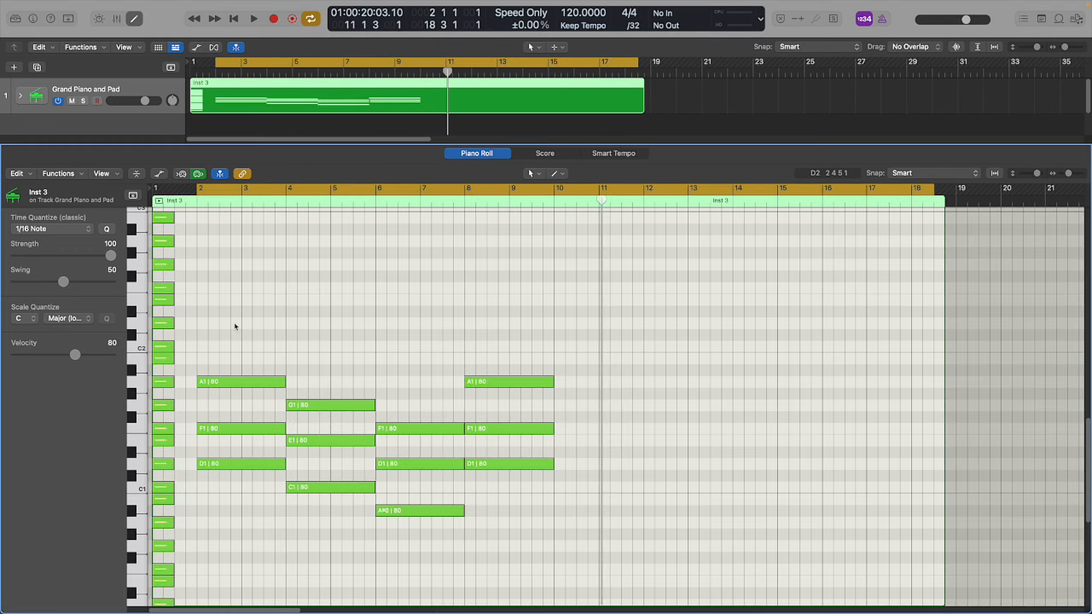
Copy the whole four-chord progression so it repeats from bar 10, and play back the result.
{"action": "left_click_drag", "start_coordinate": [211, 318], "coordinate": [535, 572]}
{"action": "left_click_drag", "start_coordinate": [229, 383], "coordinate": [586, 384]}
{"action": "key", "text": "space"}
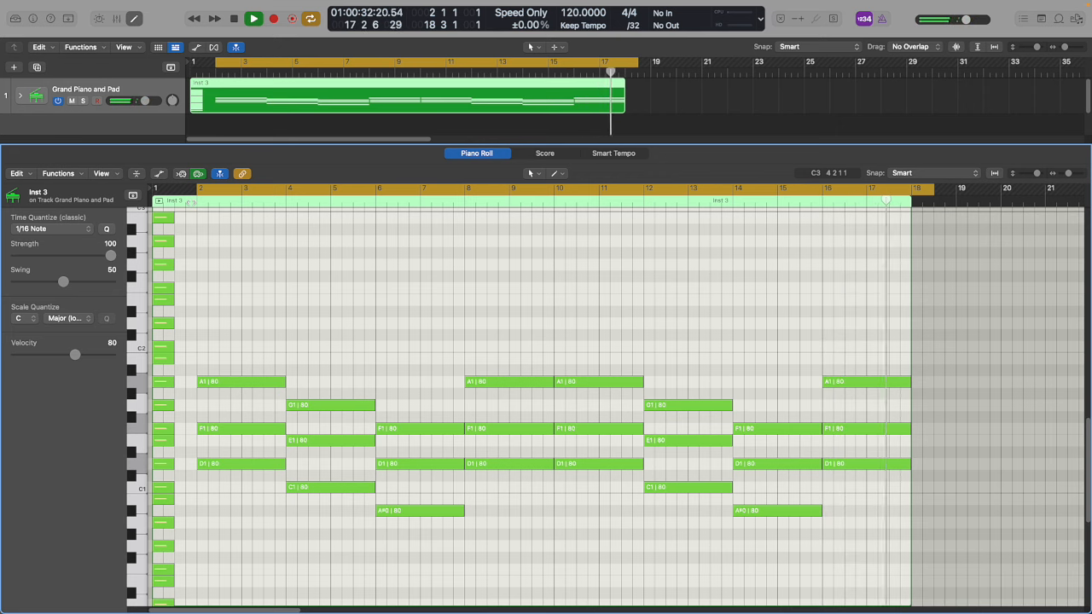
{"action": "left_click", "coordinate": [233, 18]}
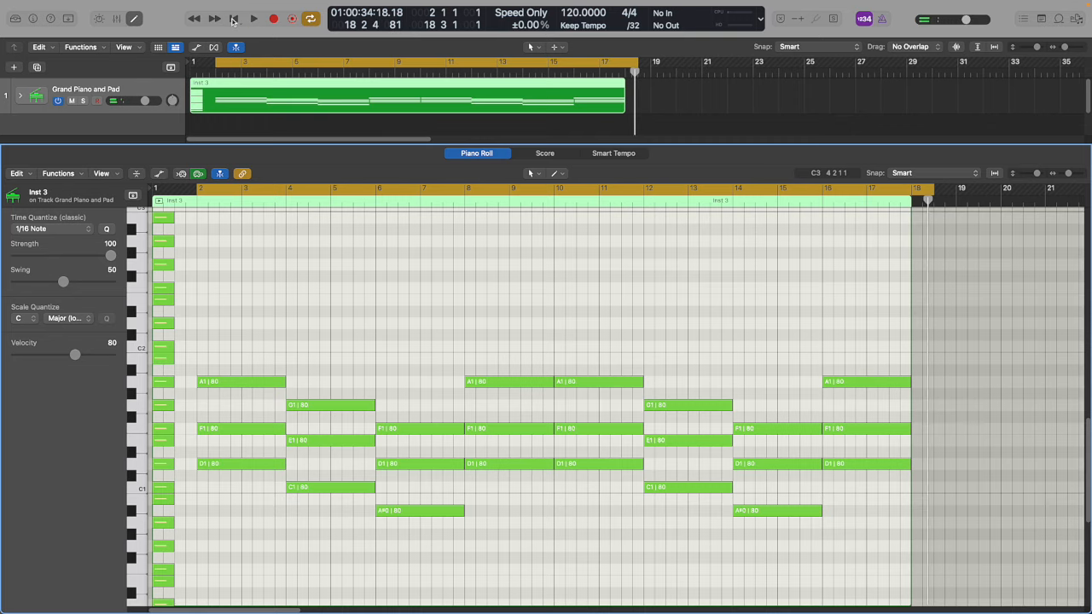
Close the piano roll and duplicate the Grand Piano and Pad track with its region until there are eight tracks.
{"action": "key", "text": "e"}
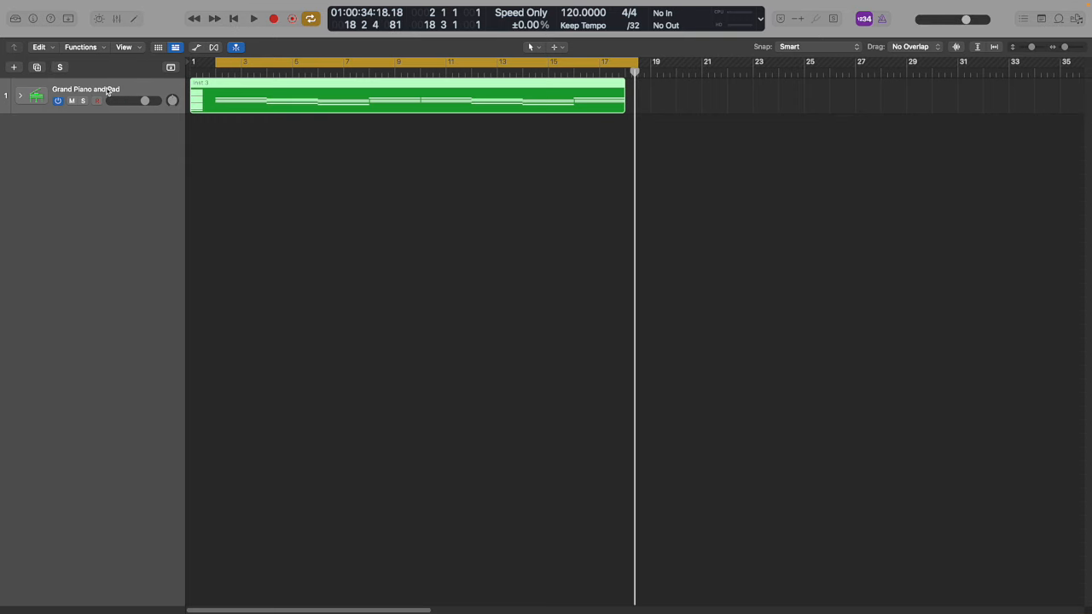
{"action": "key", "text": "super+d"}
{"action": "key", "text": "super+d"}
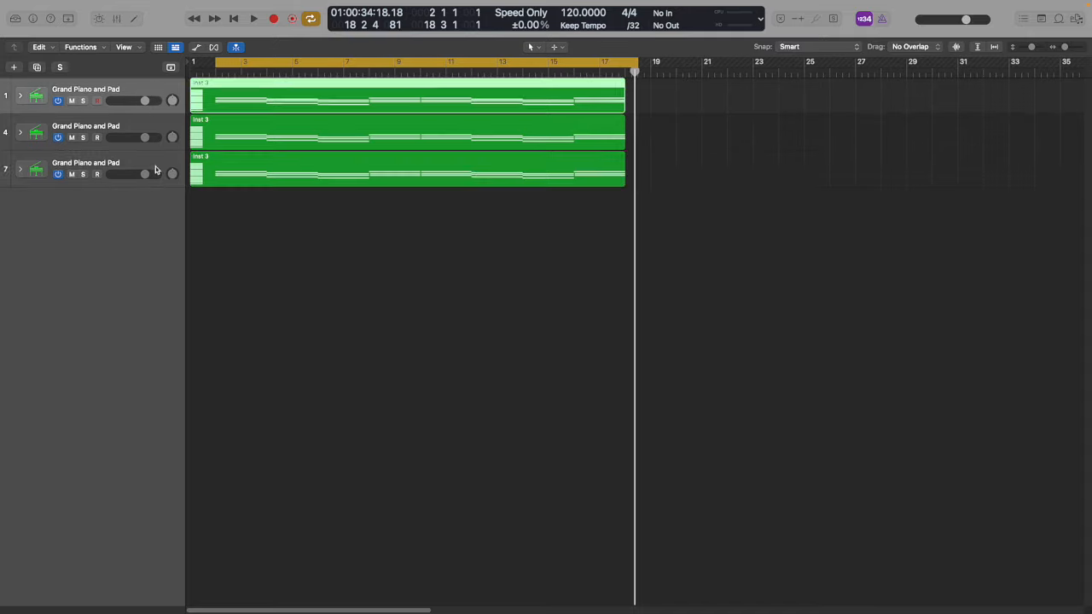
{"action": "left_click_drag", "start_coordinate": [155, 170], "coordinate": [156, 209]}
{"action": "left_click", "coordinate": [146, 92]}
{"action": "left_click", "coordinate": [157, 163], "text": "shift"}
{"action": "right_click", "coordinate": [158, 162]}
{"action": "left_click", "coordinate": [157, 164]}
{"action": "left_click_drag", "start_coordinate": [157, 165], "coordinate": [152, 312]}
{"action": "left_click", "coordinate": [155, 130]}
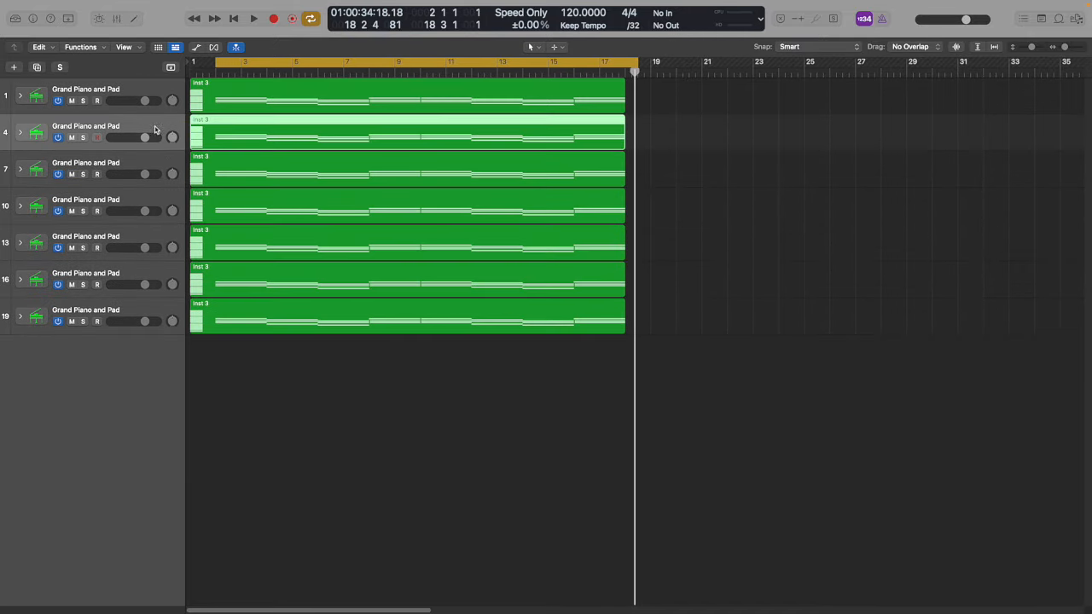
{"action": "left_click", "coordinate": [159, 205]}
{"action": "left_click", "coordinate": [167, 309]}
{"action": "key", "text": "super+d"}
Switch off the first seven tracks and reduce their track height, leaving the eighth track on at full height.
{"action": "left_click_drag", "start_coordinate": [58, 100], "coordinate": [58, 310]}
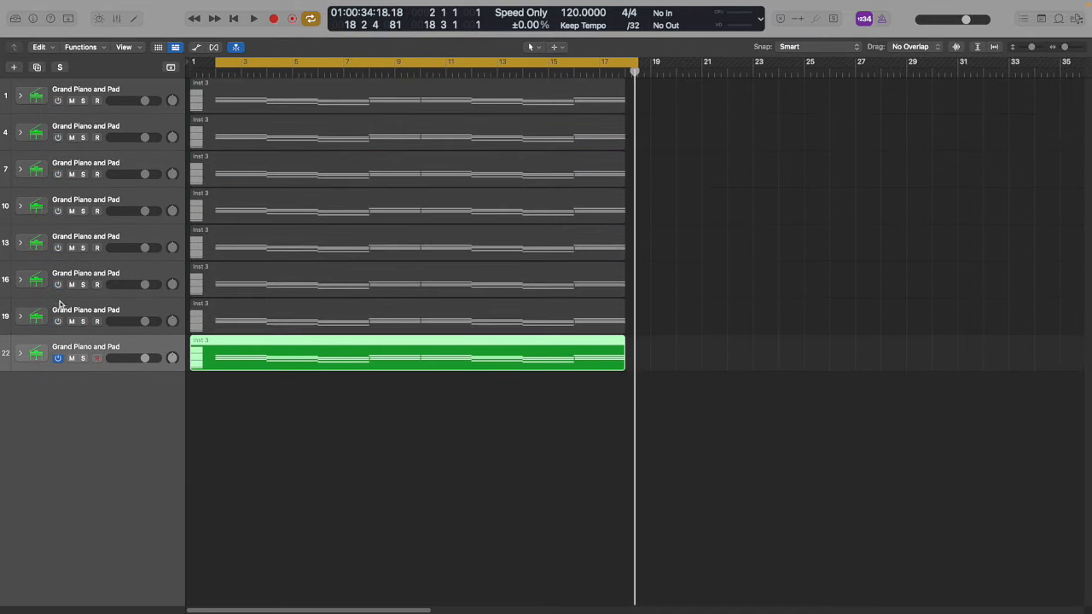
{"action": "left_click", "coordinate": [132, 89]}
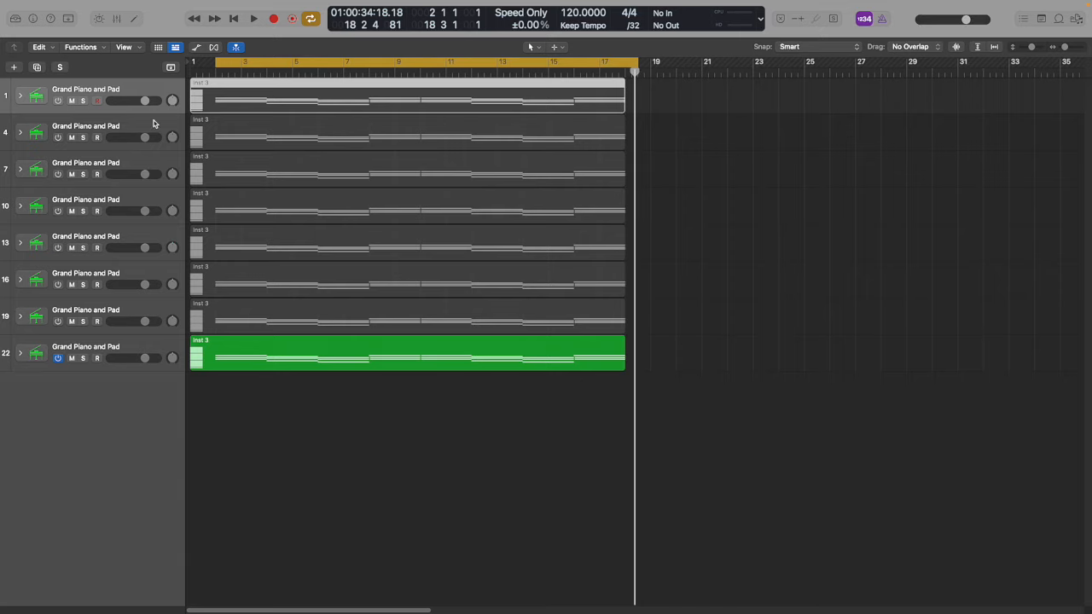
{"action": "left_click", "coordinate": [160, 309], "text": "shift"}
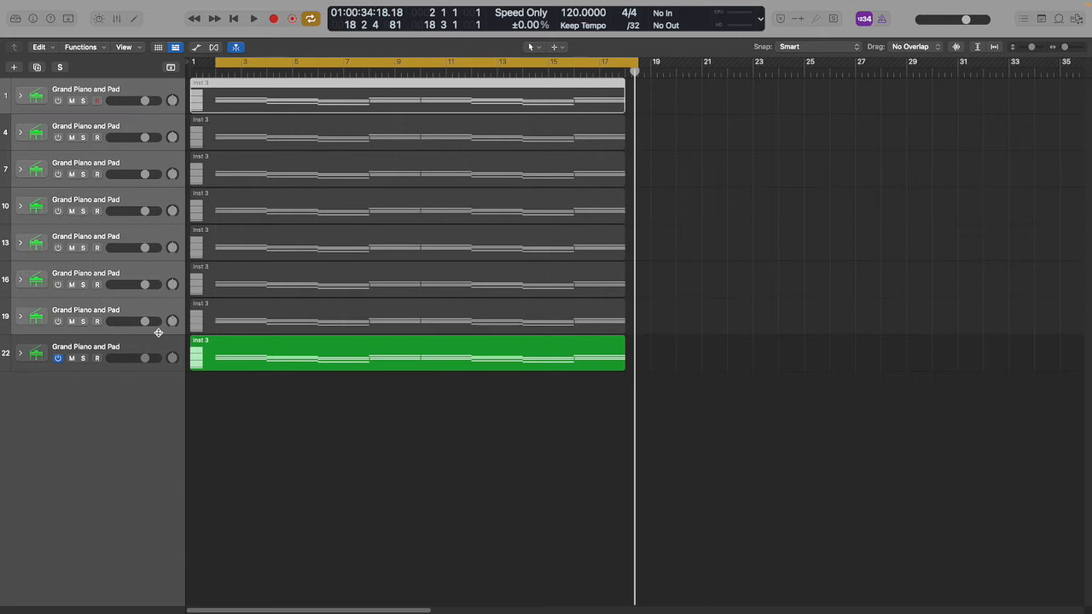
{"action": "left_click_drag", "start_coordinate": [158, 333], "coordinate": [159, 292]}
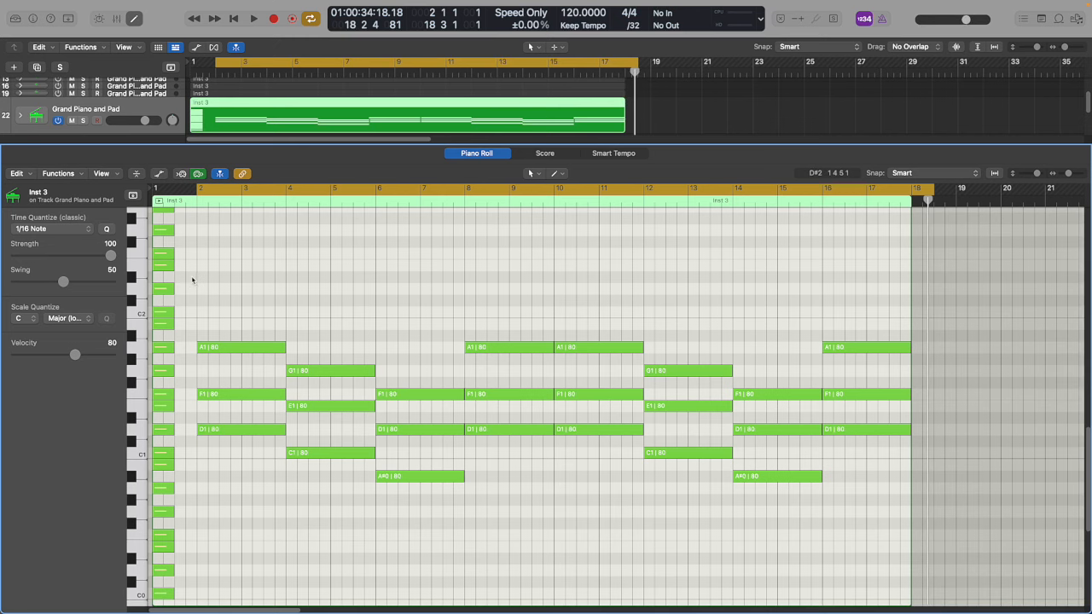
Transpose all the chord notes from bar 2 onward in the eighth track's region up one octave (+12 semitones).
{"action": "left_click_drag", "start_coordinate": [193, 277], "coordinate": [944, 513]}
{"action": "scroll", "coordinate": [885, 512], "scroll_direction": "up", "scroll_amount": 3}
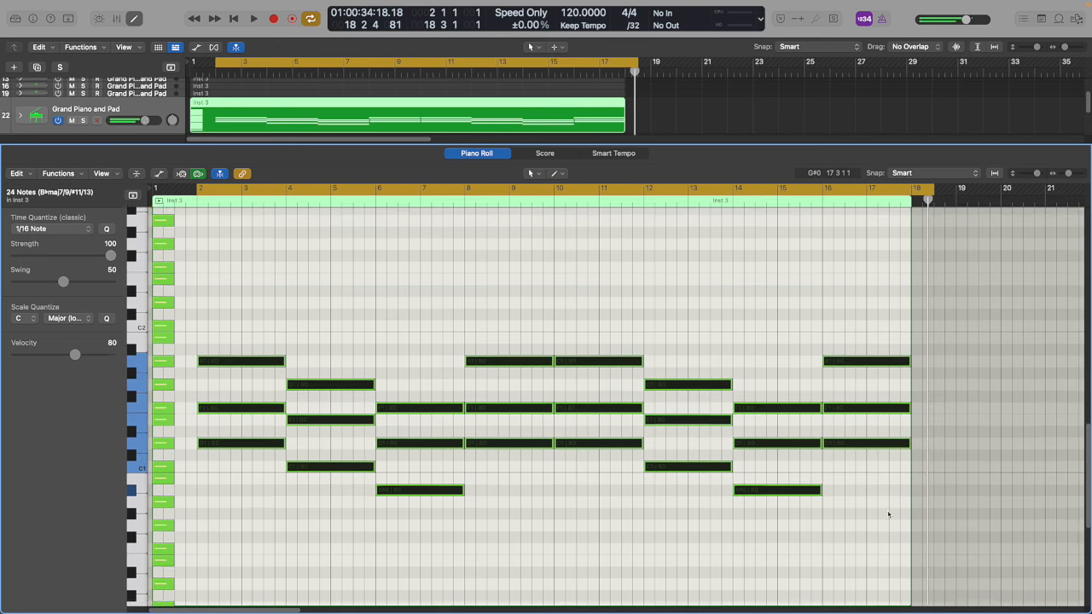
{"action": "scroll", "coordinate": [884, 520], "scroll_direction": "up", "scroll_amount": 1}
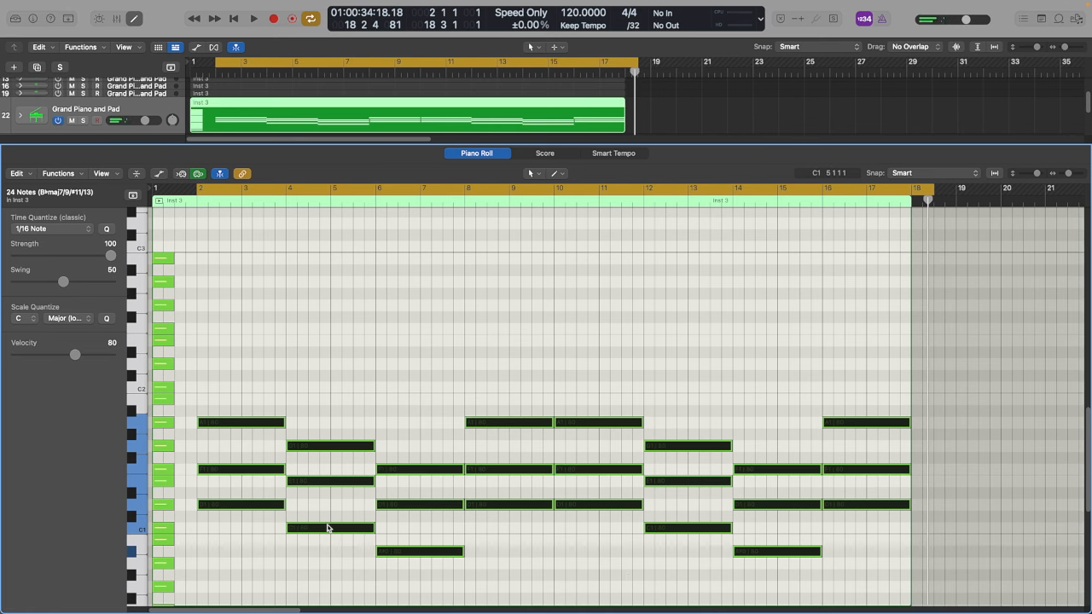
{"action": "left_click_drag", "start_coordinate": [327, 529], "coordinate": [326, 390]}
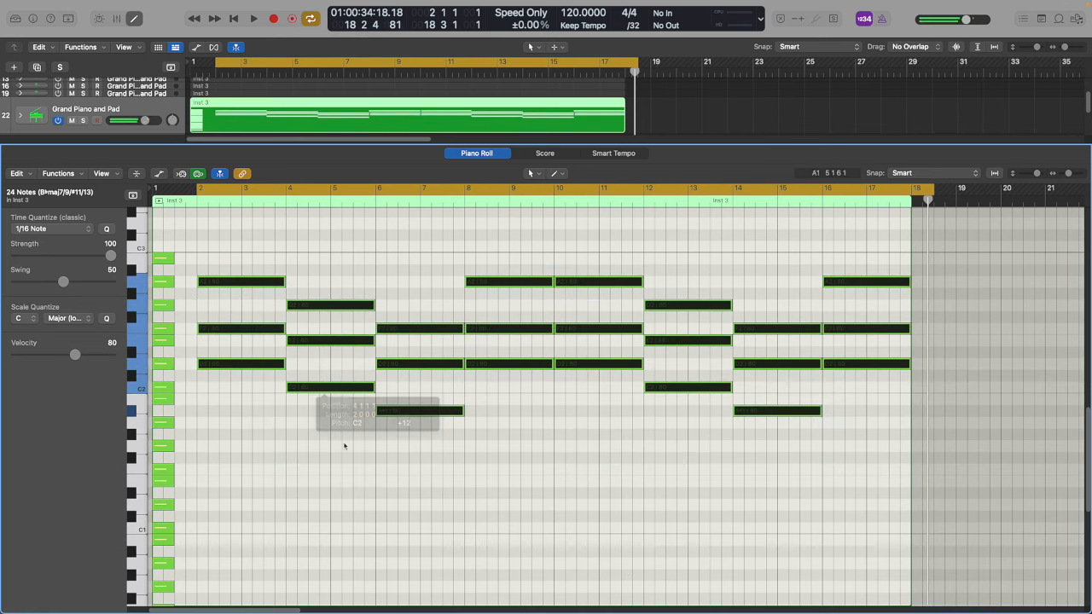
Copy the bar-1 scale guide notes into the higher octaves from C3 upward.
{"action": "left_click", "coordinate": [354, 479]}
{"action": "scroll", "coordinate": [226, 567], "scroll_direction": "down", "scroll_amount": 9}
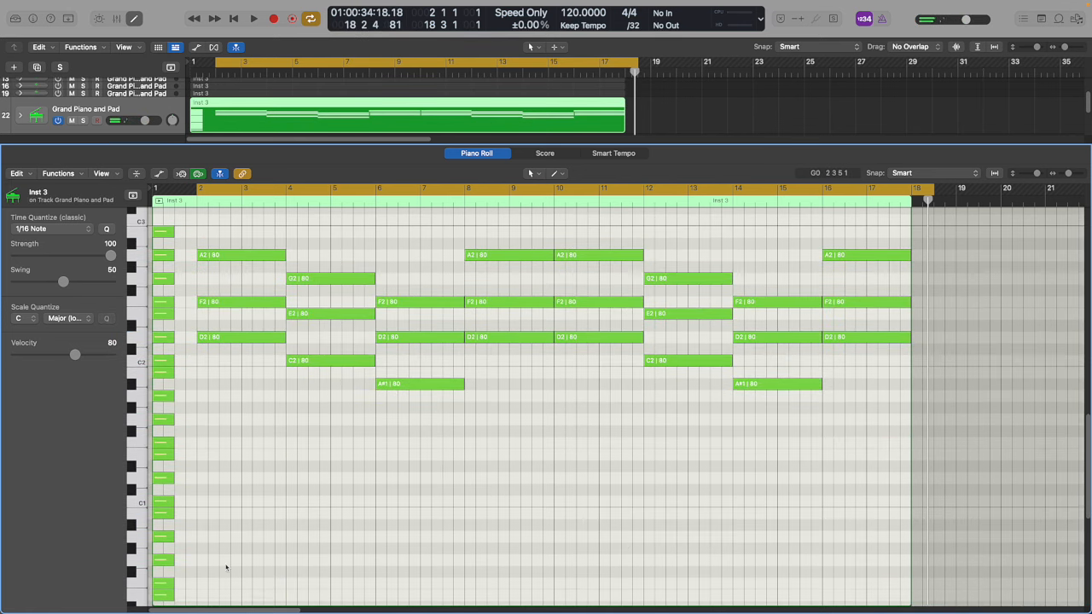
{"action": "left_click_drag", "start_coordinate": [174, 478], "coordinate": [170, 342]}
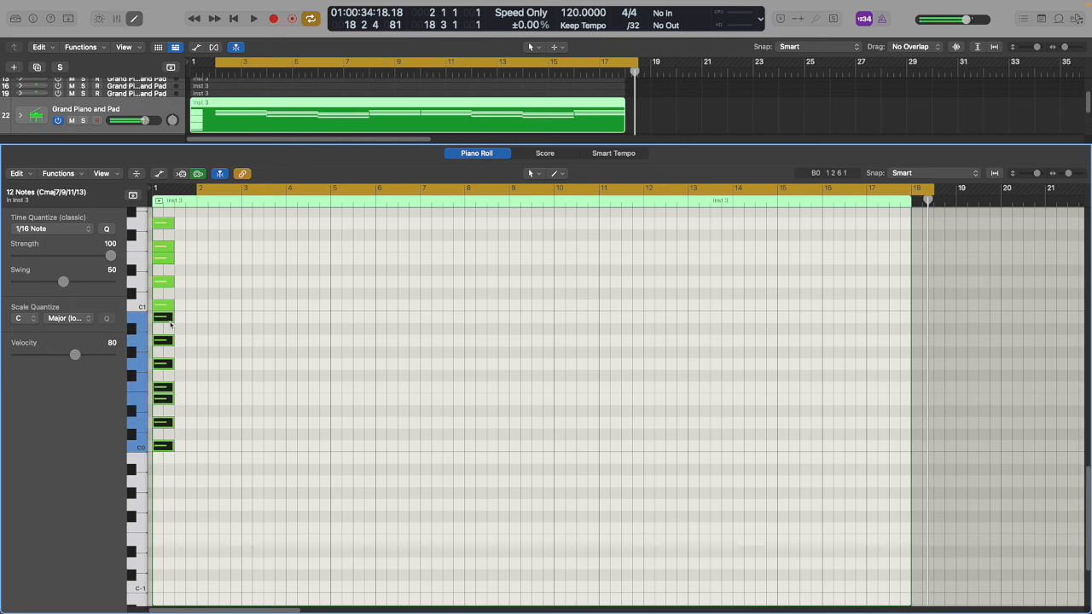
{"action": "scroll", "coordinate": [171, 326], "scroll_direction": "up", "scroll_amount": 4}
{"action": "left_click_drag", "start_coordinate": [168, 547], "coordinate": [168, 311]}
{"action": "scroll", "coordinate": [168, 362], "scroll_direction": "up", "scroll_amount": 7}
{"action": "scroll", "coordinate": [176, 320], "scroll_direction": "up", "scroll_amount": 4}
{"action": "left_click_drag", "start_coordinate": [164, 407], "coordinate": [166, 266]}
Draw half-bar melody notes C4, F3, C4 and A3 across bars 2 and 3 above the chord.
{"action": "scroll", "coordinate": [168, 268], "scroll_direction": "up", "scroll_amount": 2}
{"action": "left_click", "coordinate": [201, 301], "text": "super"}
{"action": "scroll", "coordinate": [201, 302], "scroll_direction": "down", "scroll_amount": 2}
{"action": "left_click", "coordinate": [226, 357], "text": "super"}
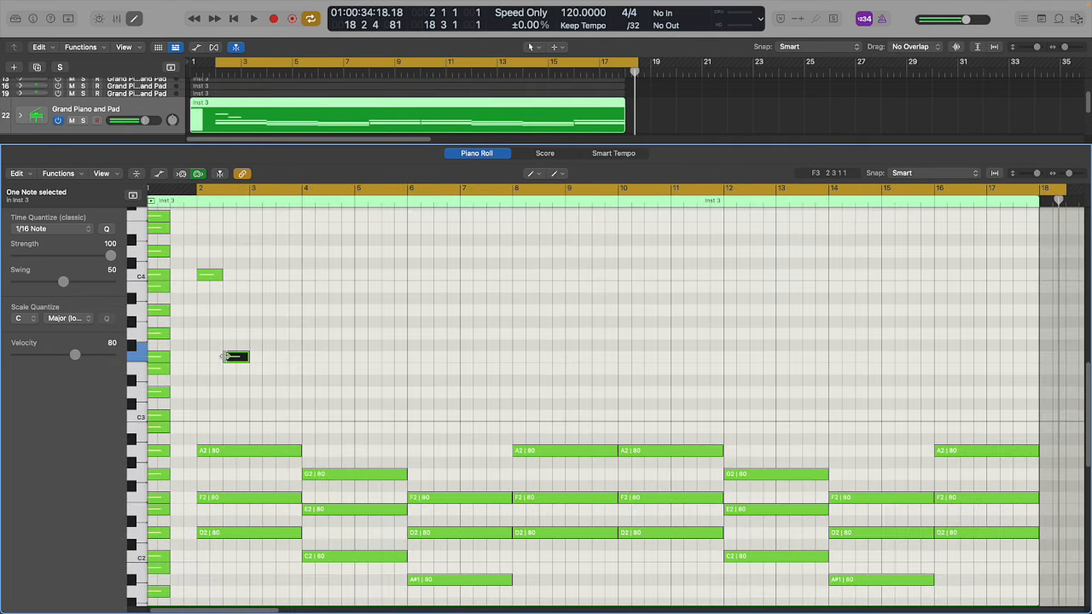
{"action": "left_click_drag", "start_coordinate": [1070, 178], "coordinate": [1071, 179]}
{"action": "left_click", "coordinate": [254, 274]}
{"action": "left_click", "coordinate": [283, 310]}
{"action": "scroll", "coordinate": [283, 310], "scroll_direction": "up", "scroll_amount": 2}
Break the A2 chord note in bars 2–3 into three repeated notes and the D2 note into two.
{"action": "left_click_drag", "start_coordinate": [278, 474], "coordinate": [202, 475]}
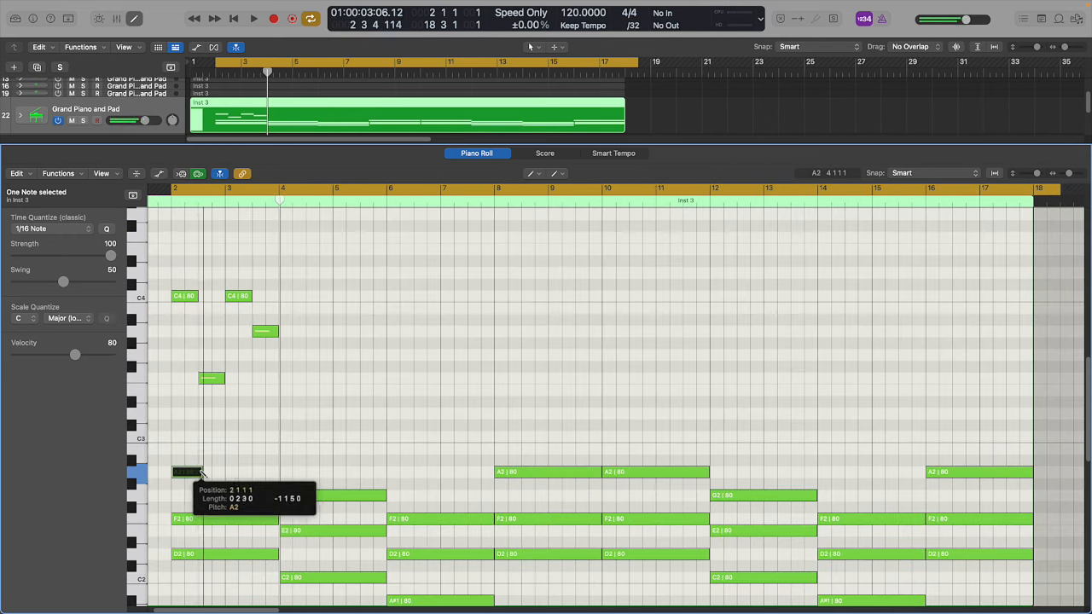
{"action": "left_click", "coordinate": [214, 474]}
{"action": "left_click", "coordinate": [240, 473]}
{"action": "left_click_drag", "start_coordinate": [277, 555], "coordinate": [219, 563]}
{"action": "left_click_drag", "start_coordinate": [218, 563], "coordinate": [212, 561]}
{"action": "left_click_drag", "start_coordinate": [209, 473], "coordinate": [203, 480]}
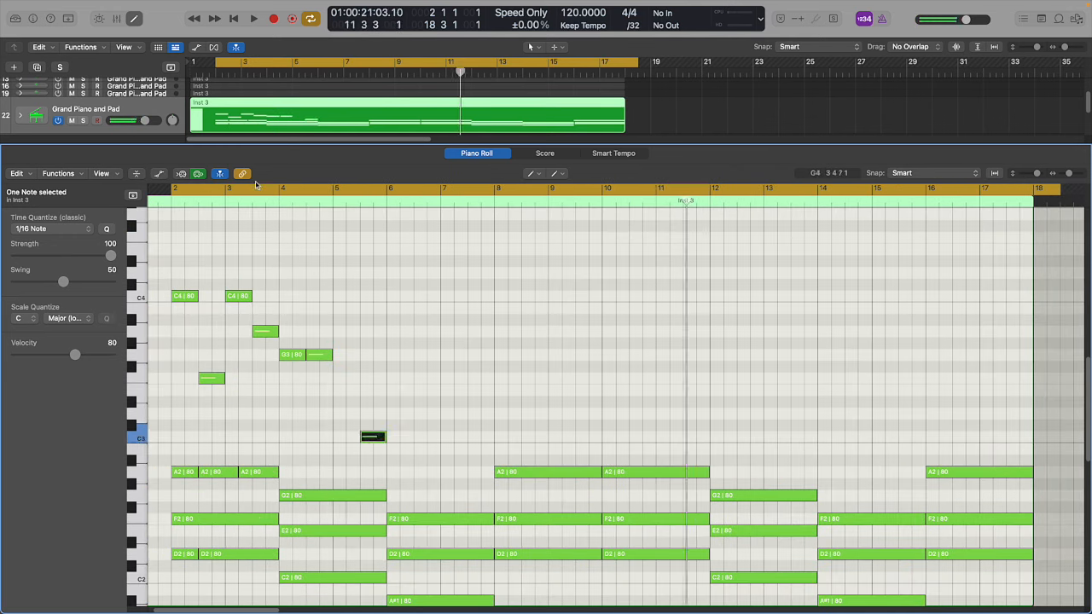
Rework the D2 chord note in bars 6–7 and the A2 note in bars 10–11 into shorter offset notes.
{"action": "left_click", "coordinate": [440, 555]}
{"action": "left_click", "coordinate": [508, 555]}
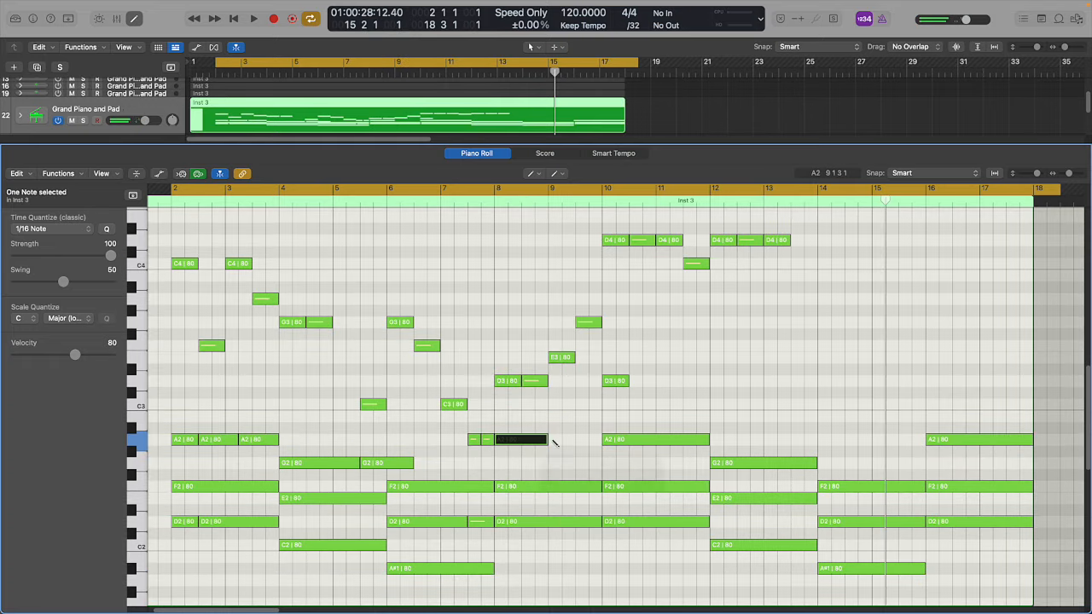
{"action": "left_click_drag", "start_coordinate": [604, 440], "coordinate": [631, 440]}
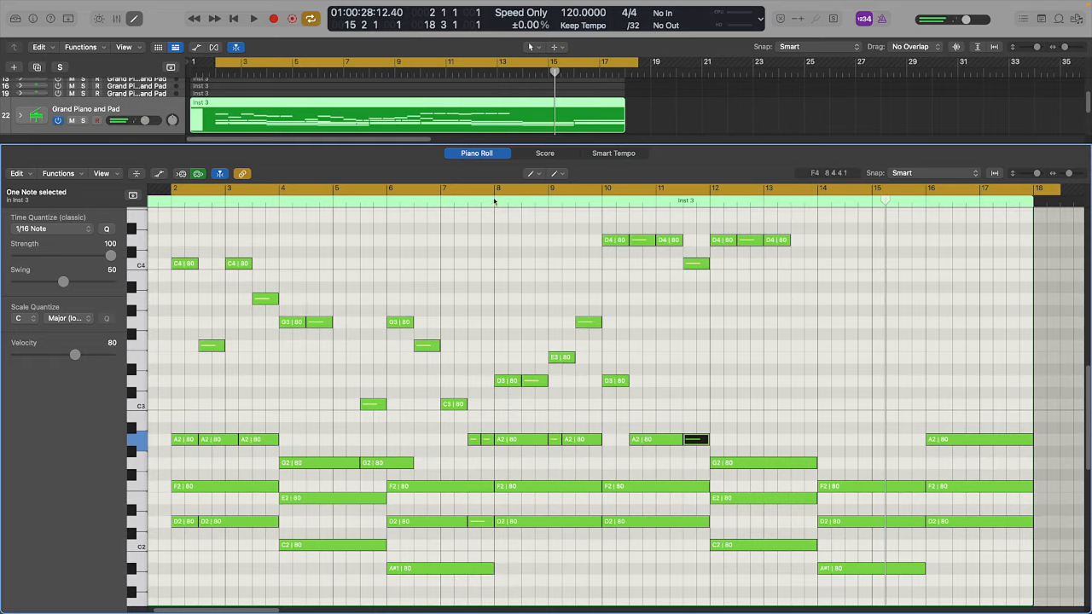
{"action": "key", "text": "space"}
Add a short E3 at the end of bar 11 and a half-bar D3 at bar 12, and start that chord's G2 half a bar later.
{"action": "left_click", "coordinate": [702, 357]}
{"action": "left_click", "coordinate": [717, 381]}
{"action": "left_click_drag", "start_coordinate": [722, 381], "coordinate": [736, 382]}
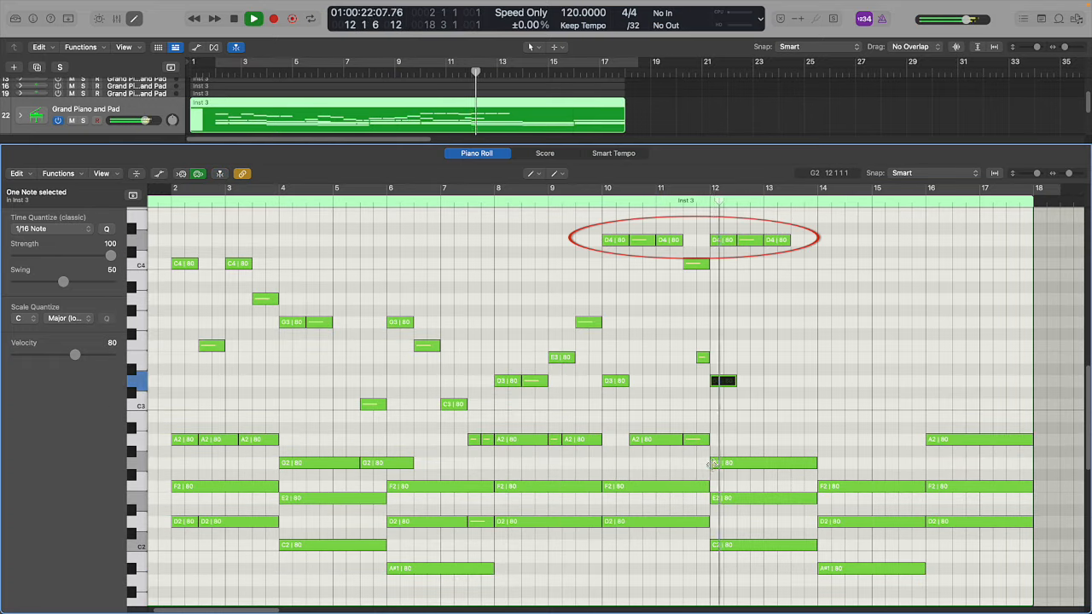
{"action": "left_click_drag", "start_coordinate": [712, 464], "coordinate": [738, 463]}
{"action": "key", "text": "space"}
{"action": "key", "text": "space"}
Extend the melody from the middle of bar 13 through bar 15 with half-bar notes C3, D3, F3, G3 and F3.
{"action": "left_click", "coordinate": [793, 405]}
{"action": "left_click_drag", "start_coordinate": [898, 405], "coordinate": [817, 404]}
{"action": "left_click", "coordinate": [233, 20]}
{"action": "left_click", "coordinate": [822, 381]}
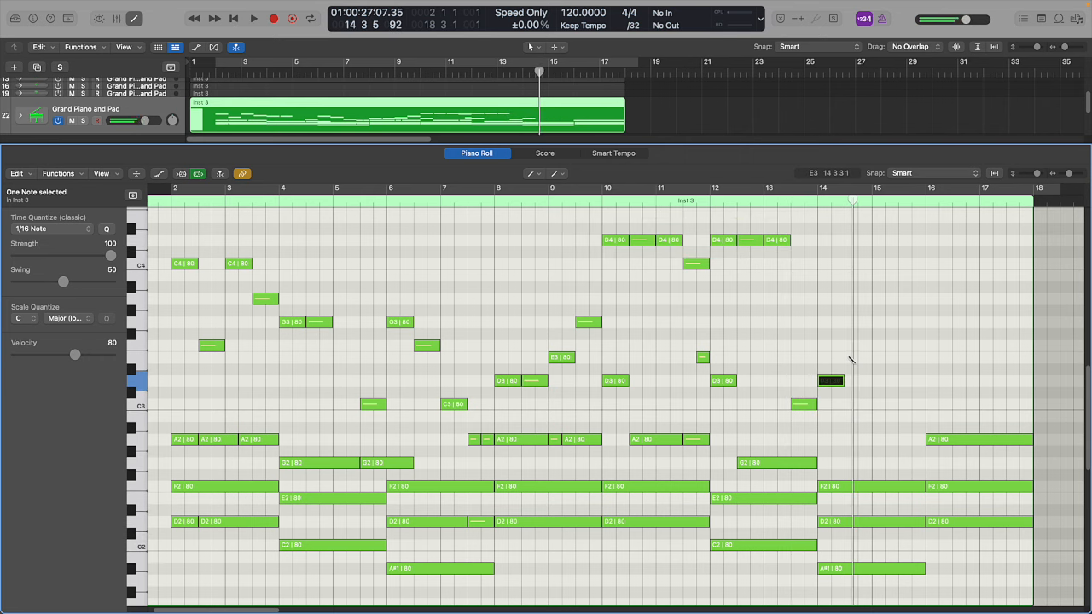
{"action": "left_click", "coordinate": [850, 347]}
{"action": "left_click", "coordinate": [877, 324]}
{"action": "left_click", "coordinate": [902, 345]}
Finish the melody with half-bar notes A3, G3 and G3 from bar 16, and play back the ending.
{"action": "key", "text": "space"}
{"action": "left_click", "coordinate": [930, 299]}
{"action": "left_click", "coordinate": [958, 323]}
{"action": "left_click", "coordinate": [996, 323]}
{"action": "key", "text": "space"}
{"action": "left_click_drag", "start_coordinate": [1003, 323], "coordinate": [990, 322]}
{"action": "left_click", "coordinate": [780, 201]}
{"action": "key", "text": "space"}
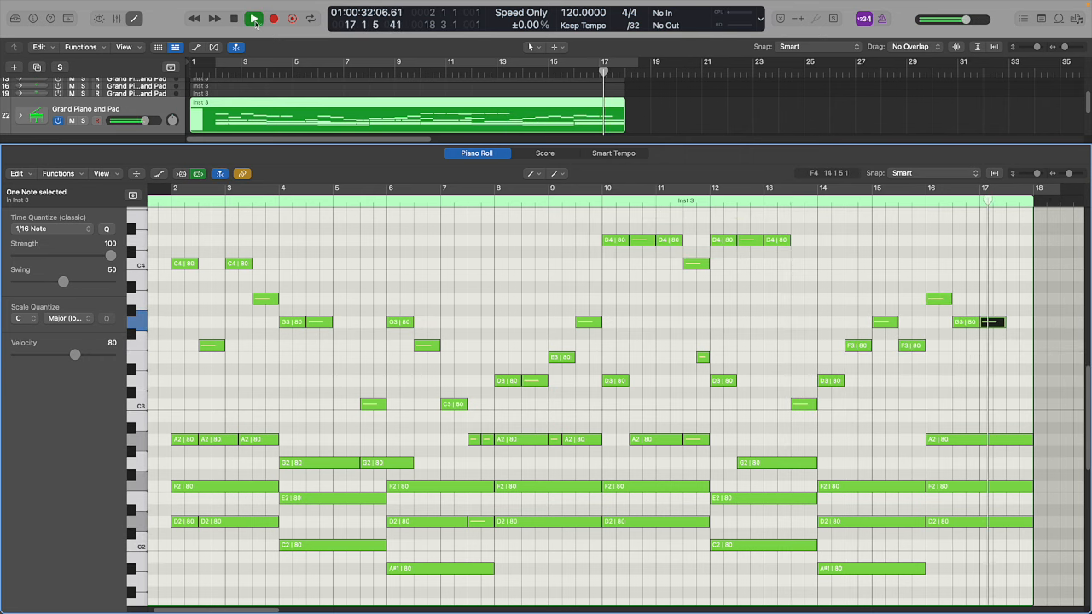
{"action": "key", "text": "space"}
Shorten the bar-14 chord's F2 and A#1 to end mid-bar 15, and start its D2 at that point.
{"action": "scroll", "coordinate": [948, 477], "scroll_direction": "left", "scroll_amount": 2}
{"action": "left_click_drag", "start_coordinate": [958, 487], "coordinate": [934, 489]}
{"action": "left_click_drag", "start_coordinate": [855, 522], "coordinate": [935, 523]}
{"action": "left_click_drag", "start_coordinate": [959, 570], "coordinate": [934, 572]}
Shorten the A2 at bar 16 to half a bar and start that chord's lower notes half a bar later.
{"action": "left_click_drag", "start_coordinate": [1066, 441], "coordinate": [989, 443]}
{"action": "left_click_drag", "start_coordinate": [962, 478], "coordinate": [990, 506]}
{"action": "key", "text": "super+z"}
{"action": "left_click_drag", "start_coordinate": [963, 522], "coordinate": [988, 524]}
Extend the first chord's A2, F2 and D2 to start a quarter bar before bar 2, and start the last A2 repeat at bar 3.
{"action": "left_click_drag", "start_coordinate": [179, 441], "coordinate": [165, 442]}
{"action": "left_click_drag", "start_coordinate": [178, 487], "coordinate": [164, 488]}
{"action": "left_click_drag", "start_coordinate": [178, 523], "coordinate": [164, 524]}
{"action": "left_click", "coordinate": [157, 201]}
{"action": "left_click_drag", "start_coordinate": [244, 440], "coordinate": [232, 441]}
Play back the melody from the beginning and start the D2 chord note at bar 6 half a bar later.
{"action": "key", "text": "space"}
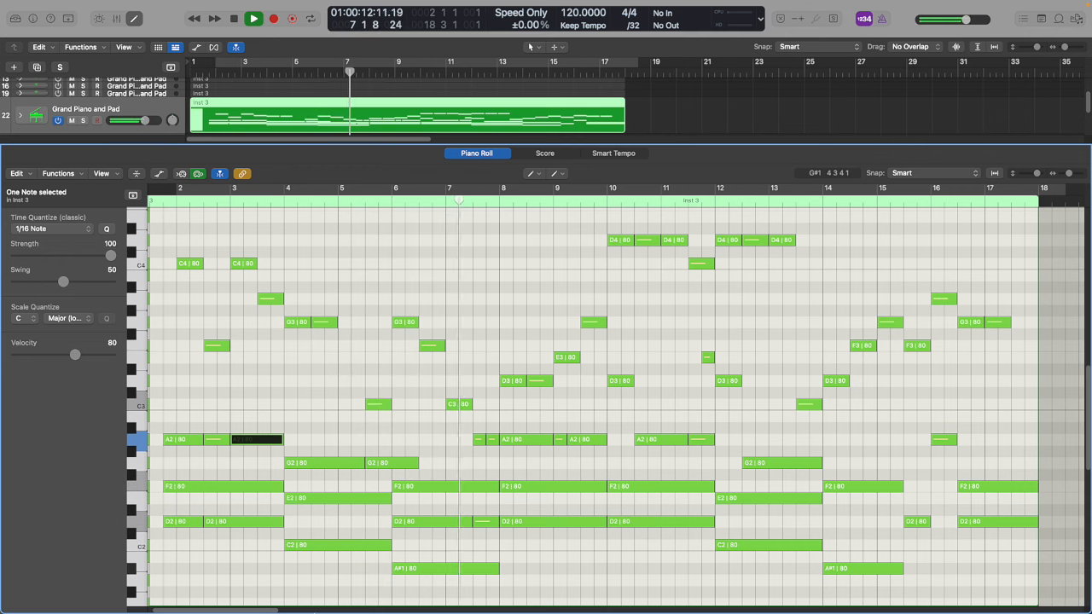
{"action": "left_click_drag", "start_coordinate": [393, 521], "coordinate": [419, 531]}
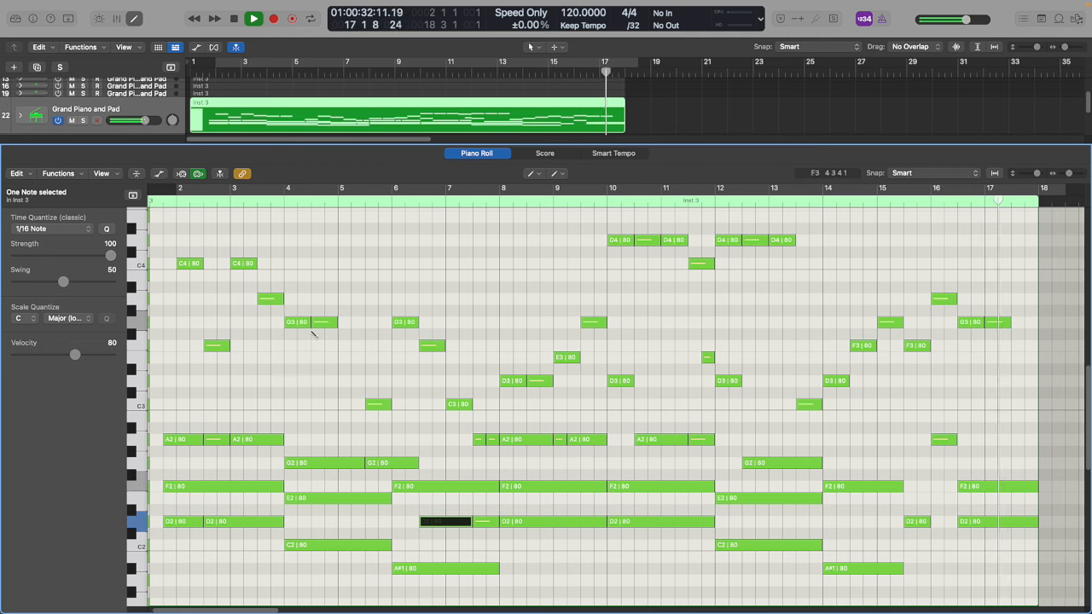
{"action": "left_click", "coordinate": [235, 19]}
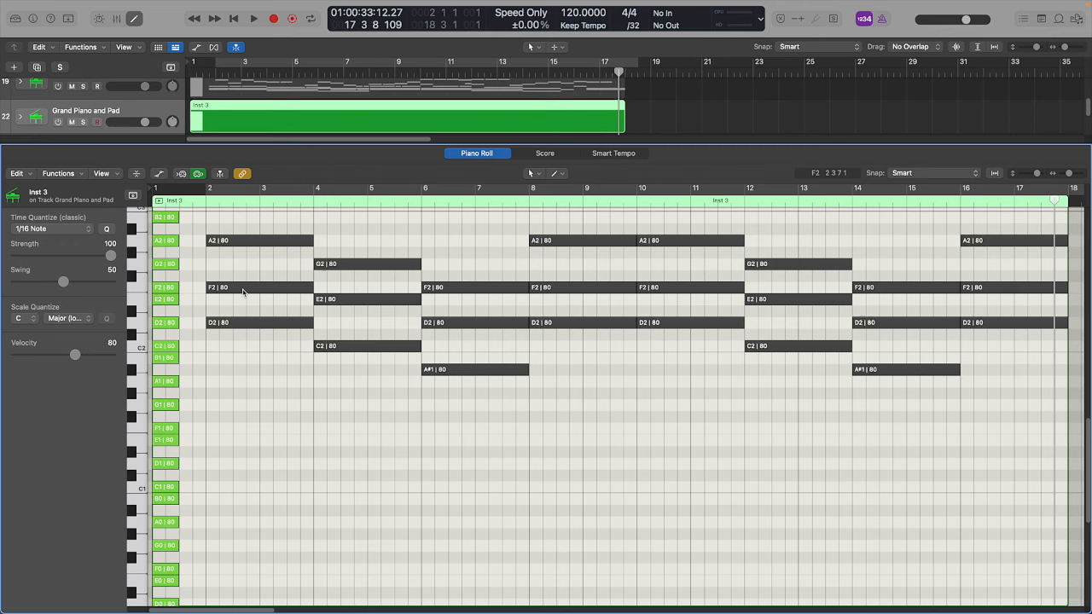
Copy one note of each chord an octave lower as bass notes F1, C1, A#0, F1, F1, C1, D1, F1, and play the line back.
{"action": "left_click_drag", "start_coordinate": [243, 291], "coordinate": [218, 431]}
{"action": "left_click_drag", "start_coordinate": [328, 350], "coordinate": [328, 490]}
{"action": "left_click_drag", "start_coordinate": [434, 373], "coordinate": [433, 514]}
{"action": "left_click_drag", "start_coordinate": [543, 290], "coordinate": [542, 431]}
{"action": "left_click_drag", "start_coordinate": [657, 290], "coordinate": [658, 427]}
{"action": "left_click_drag", "start_coordinate": [772, 346], "coordinate": [774, 487]}
{"action": "left_click_drag", "start_coordinate": [876, 323], "coordinate": [876, 465]}
{"action": "left_click_drag", "start_coordinate": [979, 288], "coordinate": [979, 431]}
{"action": "left_click_drag", "start_coordinate": [197, 387], "coordinate": [962, 573]}
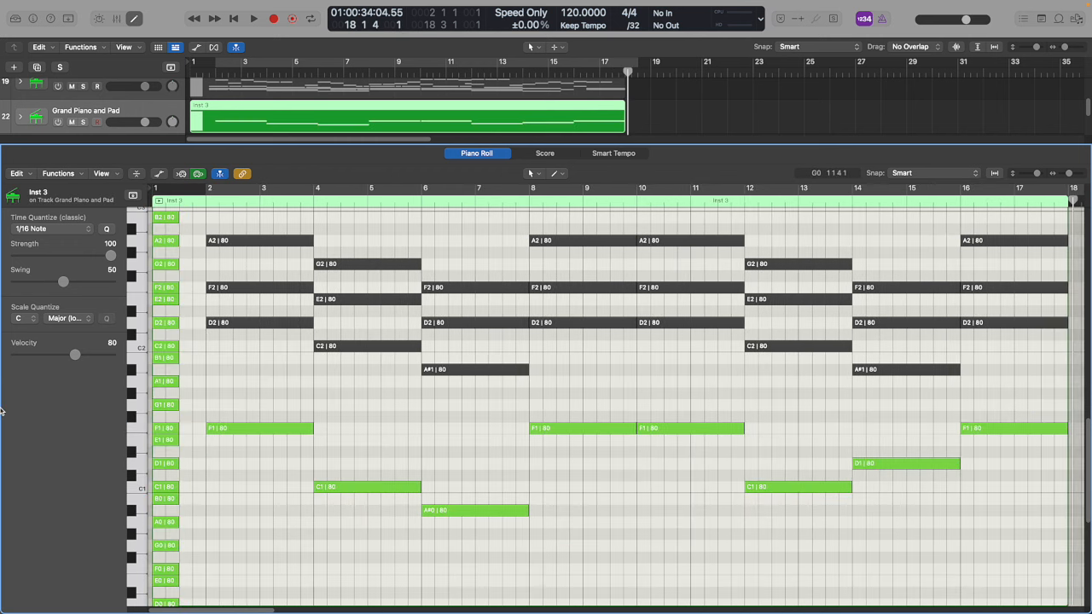
{"action": "key", "text": "shift+space"}
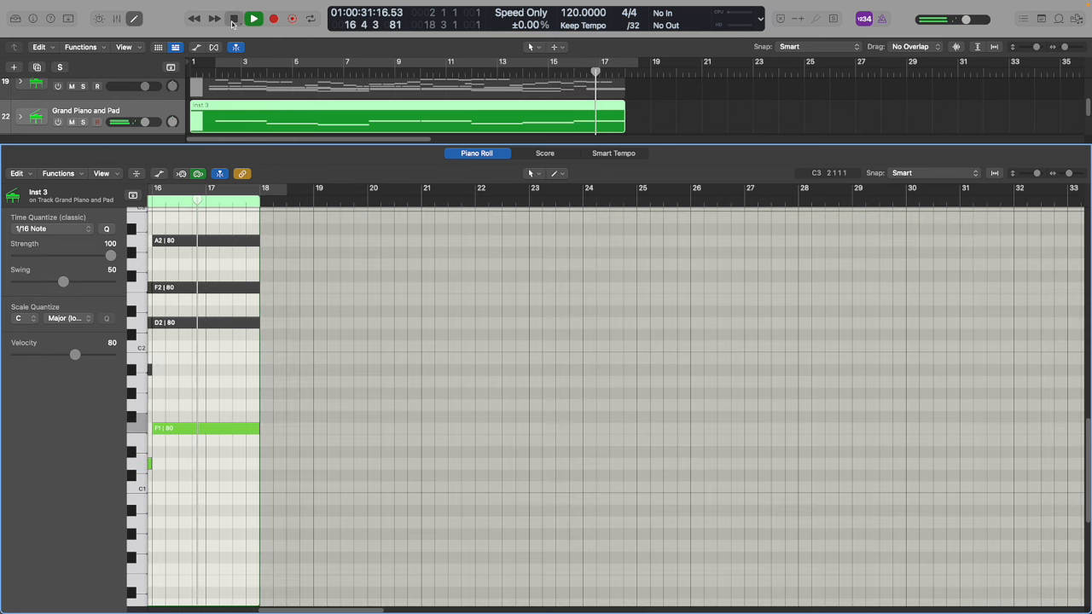
{"action": "left_click", "coordinate": [232, 23]}
Turn cycle mode on, fit the new chord region in view, and choose the Pencil tool for drawing notes.
{"action": "key", "text": "c"}
{"action": "key", "text": "z"}
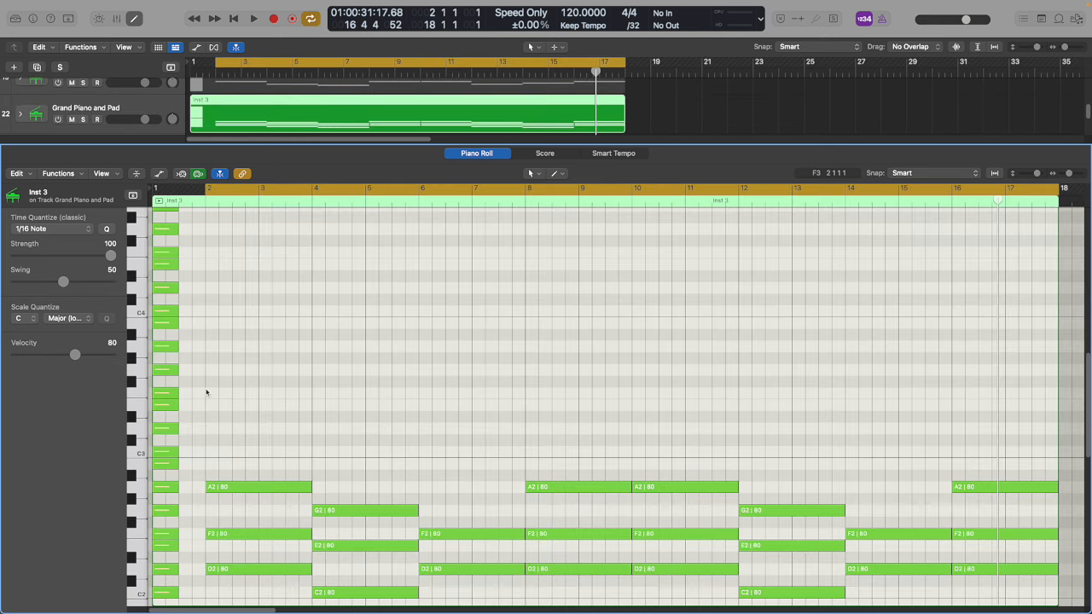
{"action": "left_click", "coordinate": [534, 174]}
{"action": "left_click", "coordinate": [544, 200]}
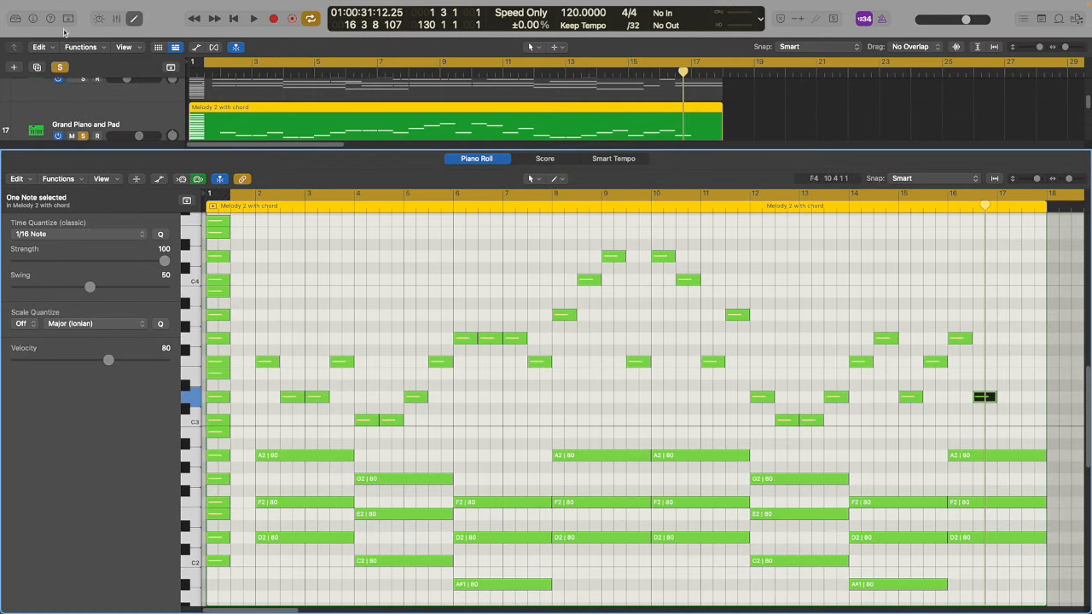
Load the High Rise Pluck patch on the Melody 1 track and rename the track High Rise Pluck.
{"action": "left_click", "coordinate": [134, 18]}
{"action": "left_click", "coordinate": [15, 18]}
{"action": "left_click", "coordinate": [205, 206]}
{"action": "left_click", "coordinate": [214, 140]}
{"action": "left_click", "coordinate": [84, 123]}
{"action": "type", "text": "High Rise"}
{"action": "double_click", "coordinate": [226, 139]}
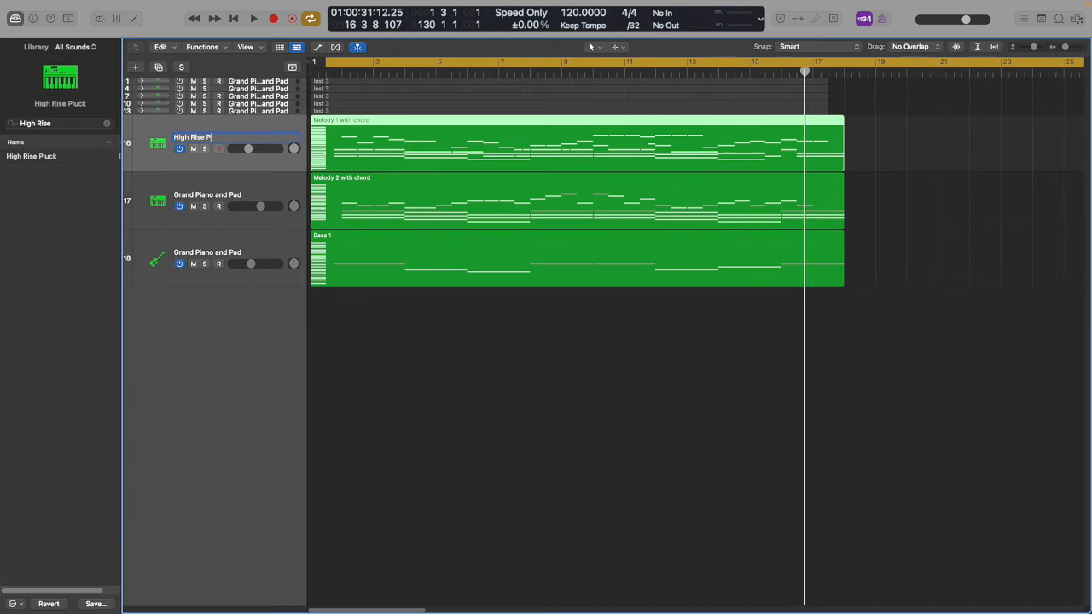
Find the High Rise Pluck patch for the Melody 2 track and rename that track High Rise Pluck.
{"action": "left_click", "coordinate": [227, 186]}
{"action": "left_click", "coordinate": [107, 123]}
{"action": "type", "text": "Hir"}
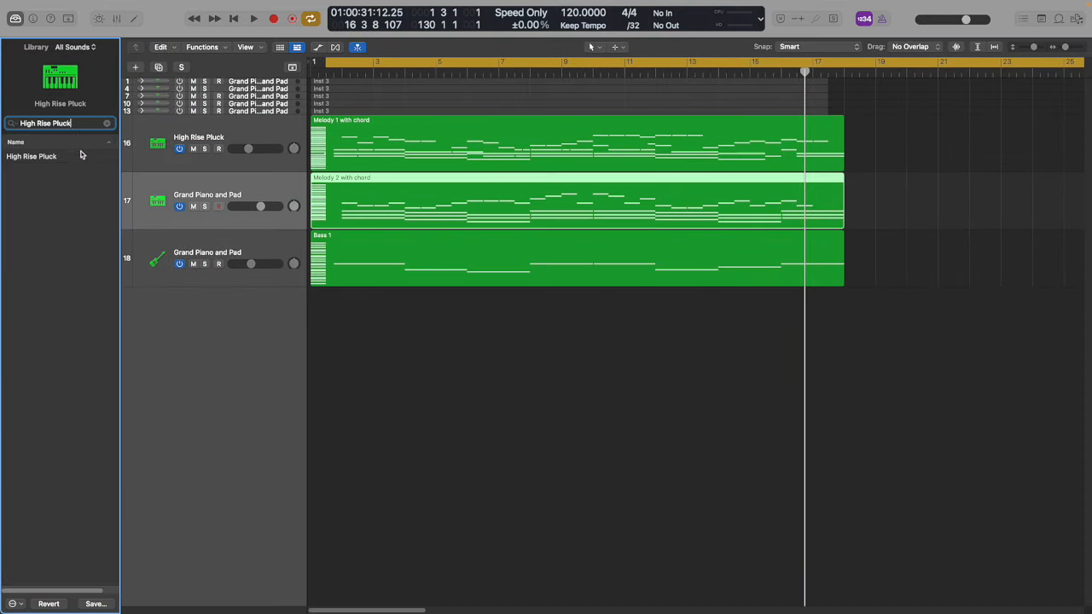
{"action": "double_click", "coordinate": [219, 196]}
{"action": "type", "text": "High Rise Pluck"}
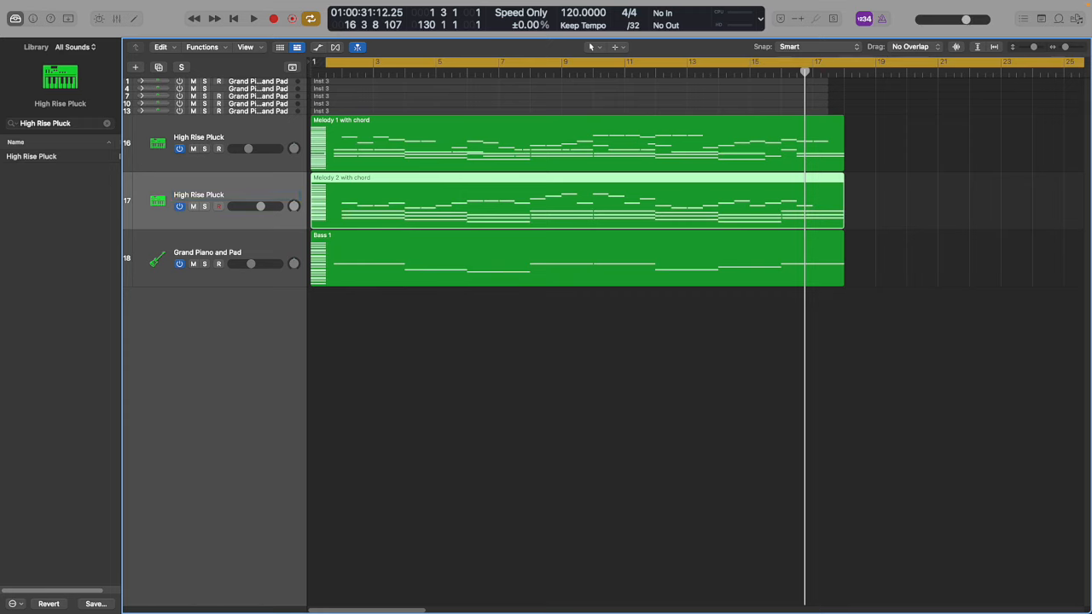
Load the Smooth Funk Bass patch on the Bass 1 track and rename the track Smooth Funk Bass.
{"action": "left_click", "coordinate": [220, 244]}
{"action": "left_click", "coordinate": [80, 124]}
{"action": "type", "text": "Smooth f"}
{"action": "double_click", "coordinate": [203, 252]}
{"action": "type", "text": "Smoo"}
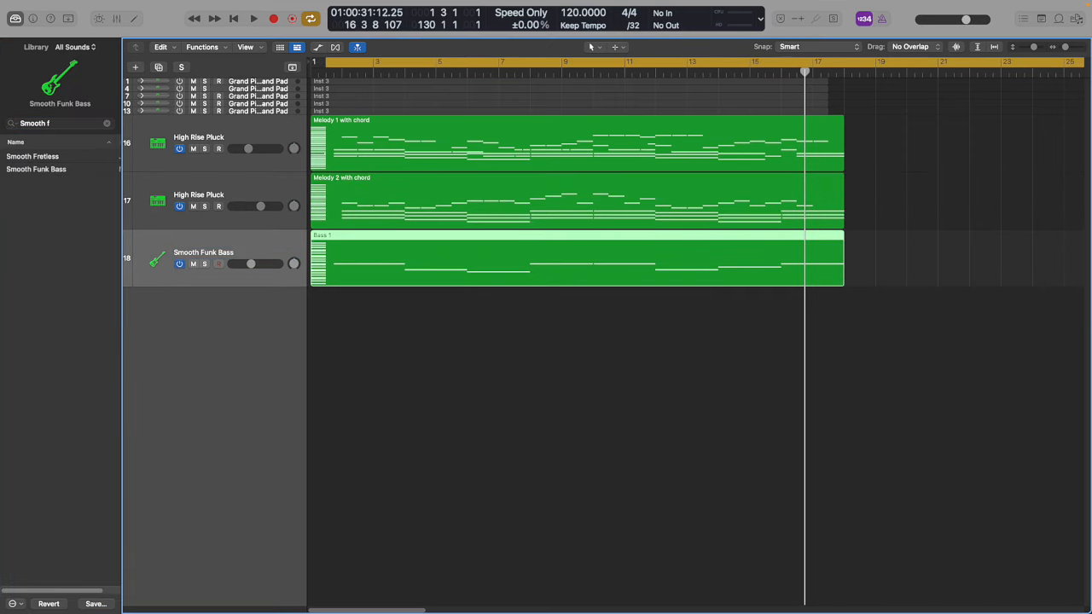
Audition Melody 1 and the bass with Melody 2 temporarily muted, and switch off all three tracks.
{"action": "left_click", "coordinate": [193, 207]}
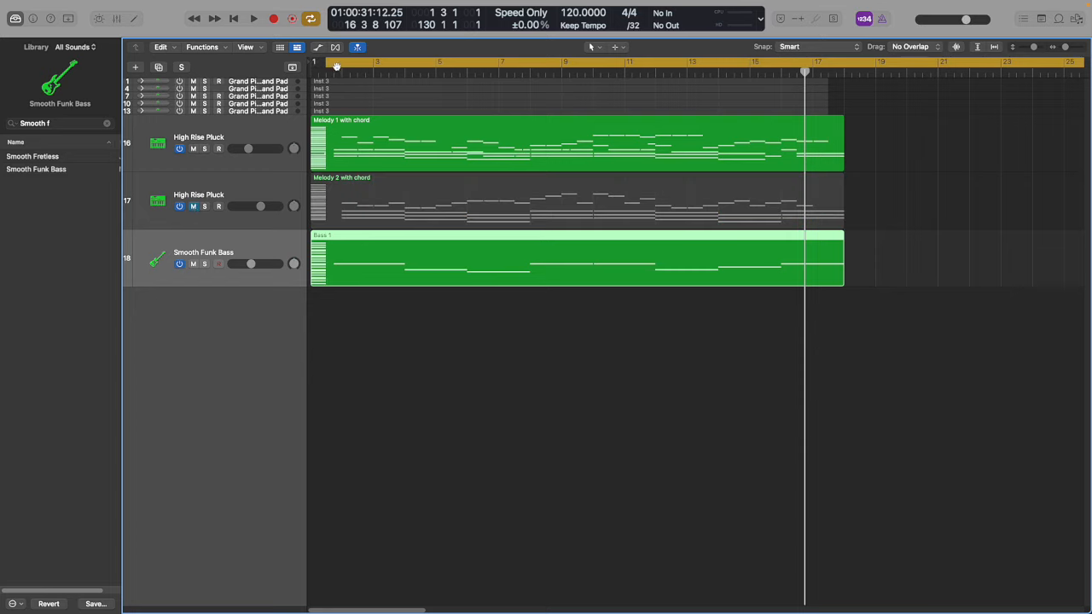
{"action": "key", "text": "space"}
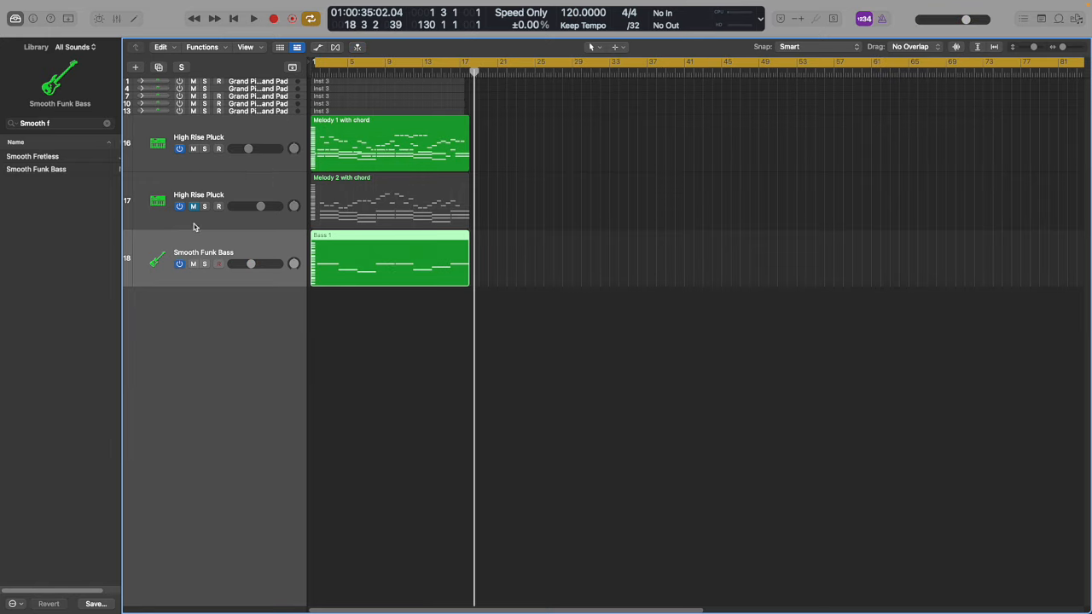
{"action": "left_click", "coordinate": [192, 206]}
{"action": "left_click_drag", "start_coordinate": [179, 149], "coordinate": [177, 253]}
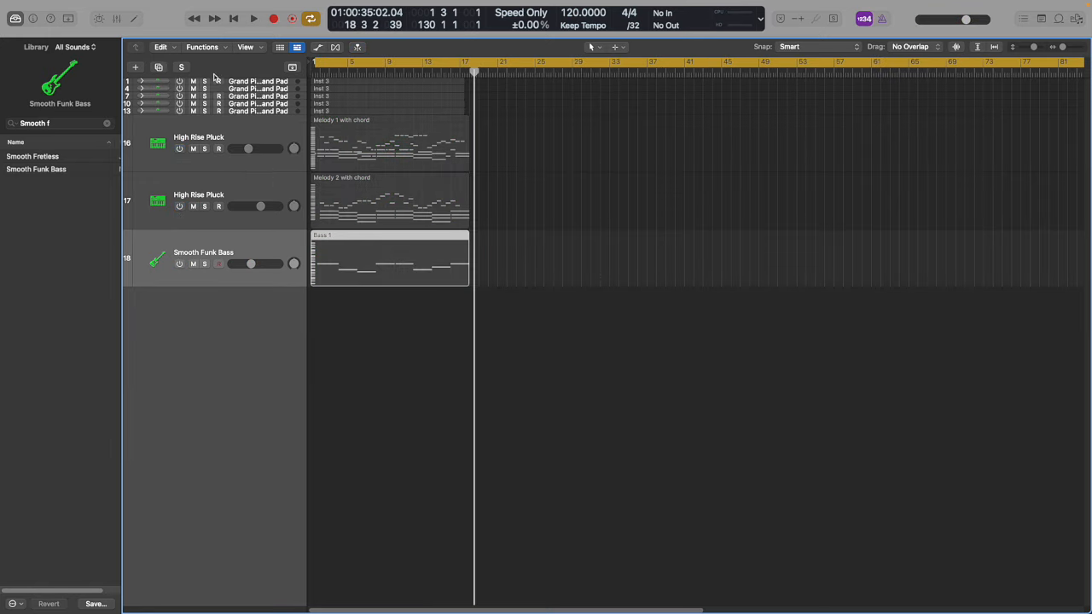
Add an arrangement marker in the global tracks and hide the Marker, Tempo and Signature global tracks.
{"action": "left_click", "coordinate": [292, 68]}
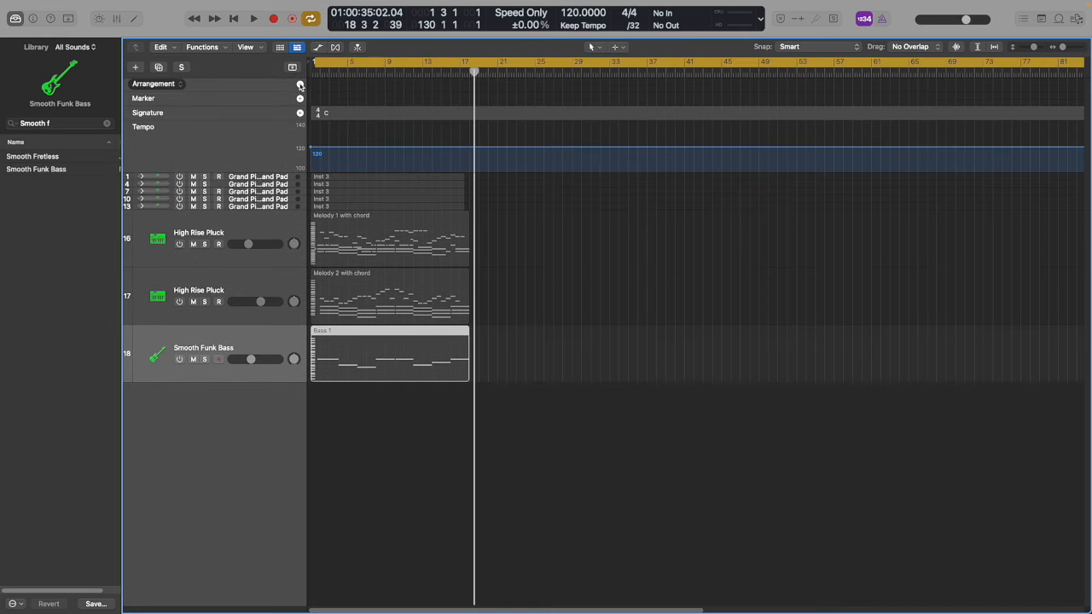
{"action": "left_click", "coordinate": [300, 84]}
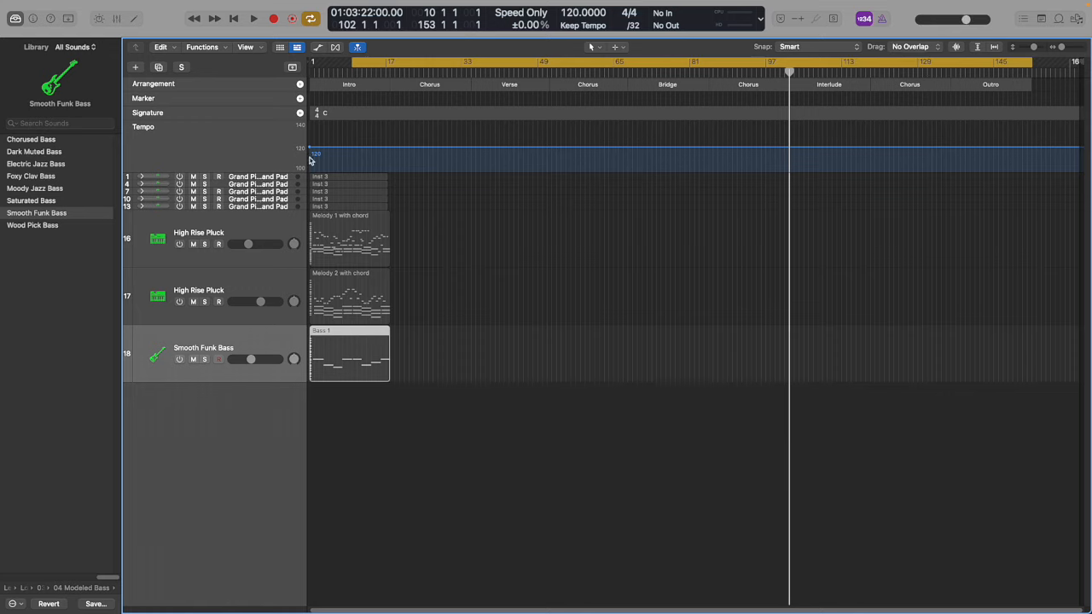
{"action": "right_click", "coordinate": [252, 140]}
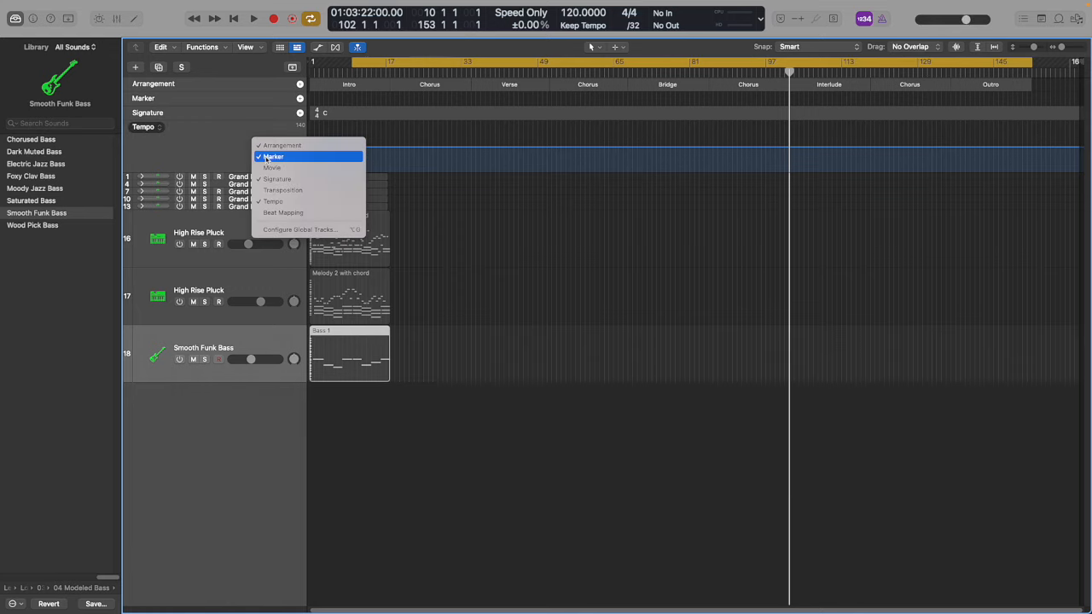
{"action": "left_click", "coordinate": [270, 157]}
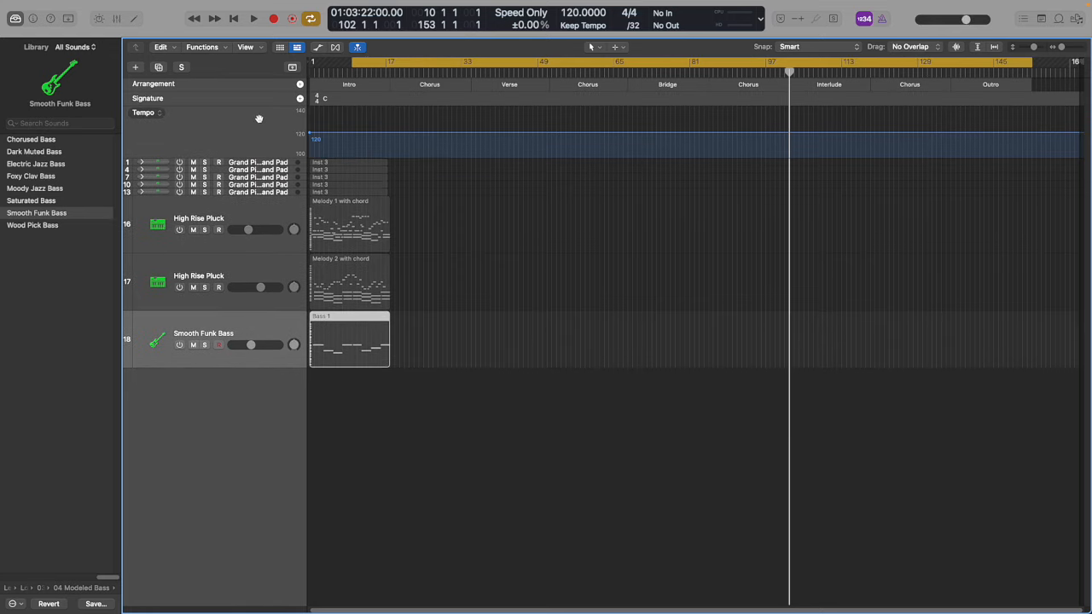
{"action": "right_click", "coordinate": [261, 120]}
{"action": "left_click", "coordinate": [282, 181]}
{"action": "right_click", "coordinate": [251, 101]}
{"action": "left_click", "coordinate": [264, 138]}
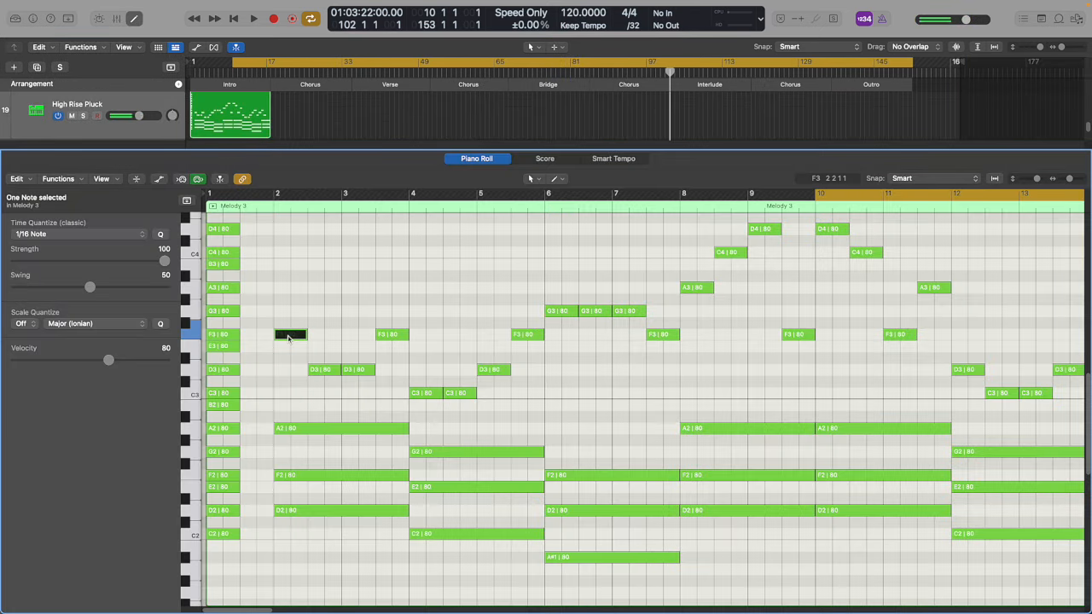
Delete the Melody 3 melody notes that follow the first F3 in bars 2–3 and the first C3 in bars 4–5.
{"action": "left_click_drag", "start_coordinate": [324, 315], "coordinate": [401, 380]}
{"action": "key", "text": "Delete"}
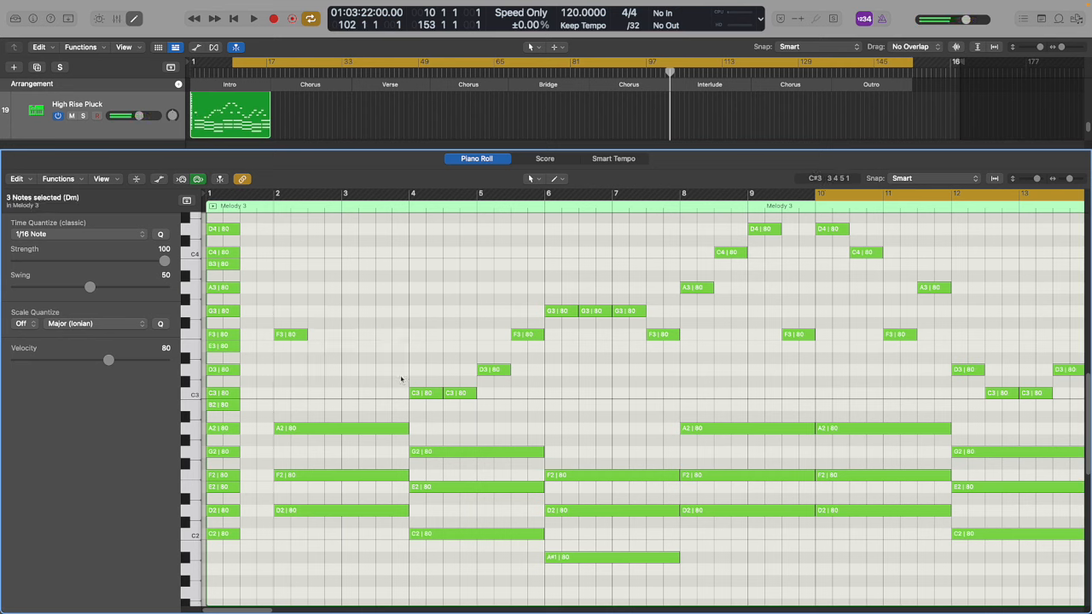
{"action": "left_click_drag", "start_coordinate": [467, 296], "coordinate": [531, 394]}
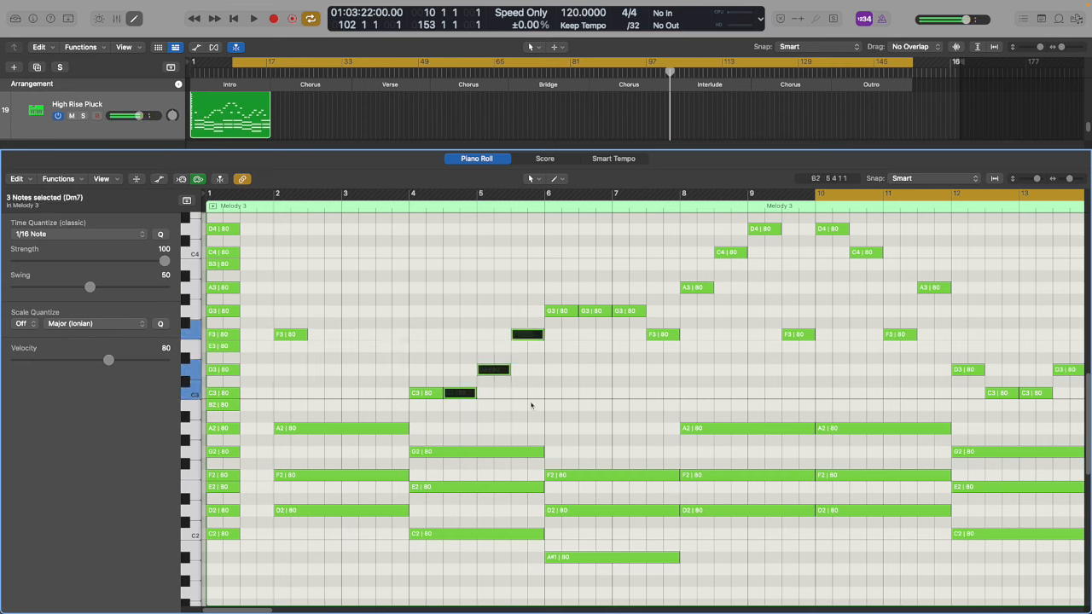
{"action": "key", "text": "Delete"}
Remove A2 and D2 from the chord in bars 2–3, and G2 and C2 from the chord in bars 4–5.
{"action": "left_click", "coordinate": [333, 430]}
{"action": "key", "text": "Delete"}
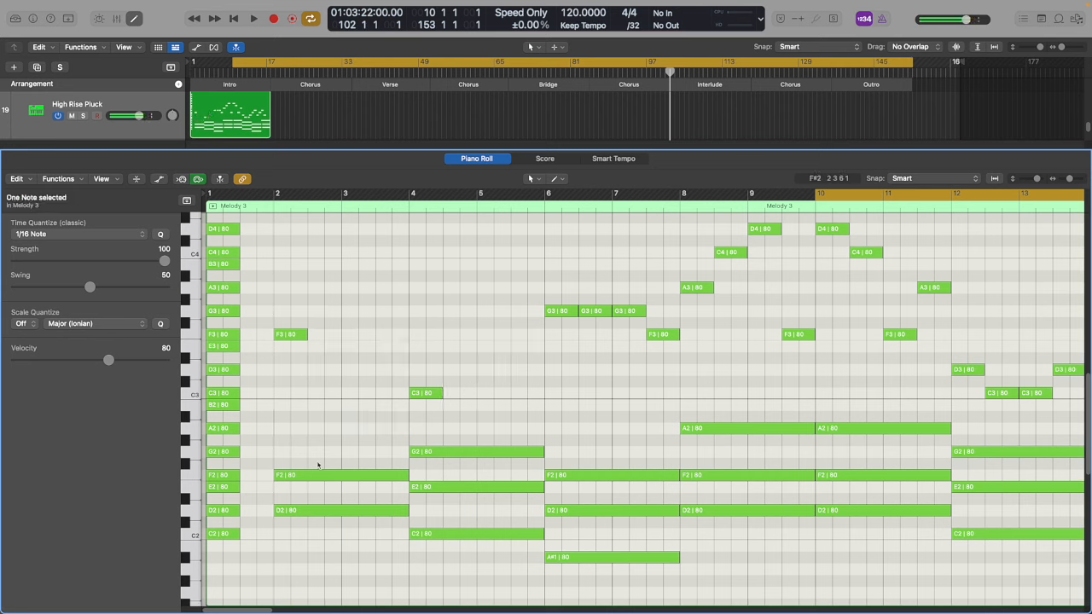
{"action": "double_click", "coordinate": [306, 512], "text": "super"}
{"action": "double_click", "coordinate": [443, 452], "text": "super"}
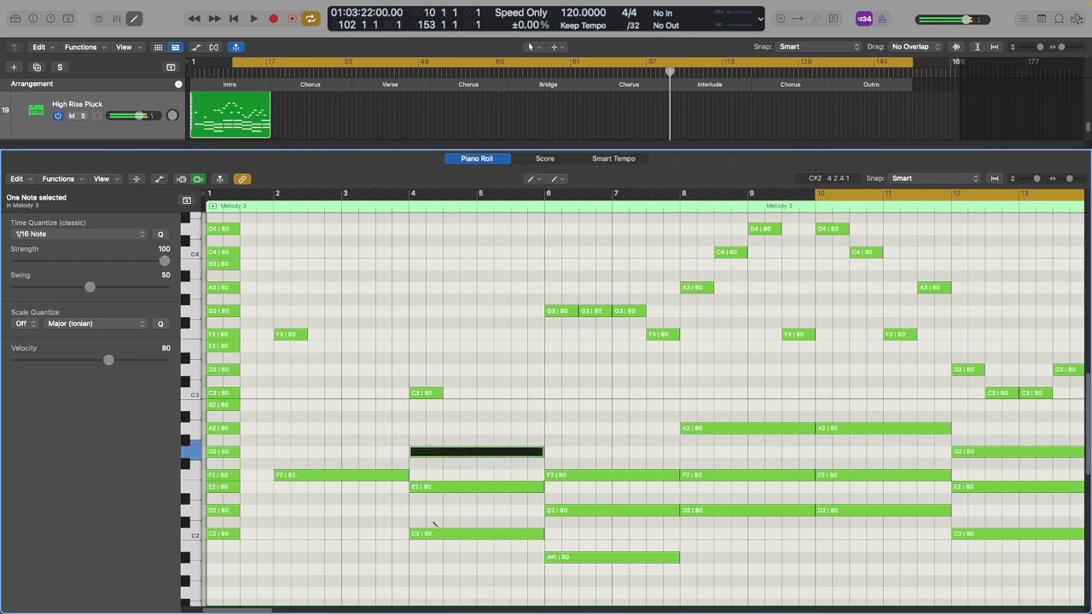
{"action": "double_click", "coordinate": [442, 534], "text": "super"}
Remove the D2 and A#1 chord notes in bars 6–7 and the repeated G3 melody notes after the first one.
{"action": "double_click", "coordinate": [608, 511], "text": "super"}
{"action": "double_click", "coordinate": [612, 559], "text": "super"}
{"action": "double_click", "coordinate": [595, 312], "text": "super"}
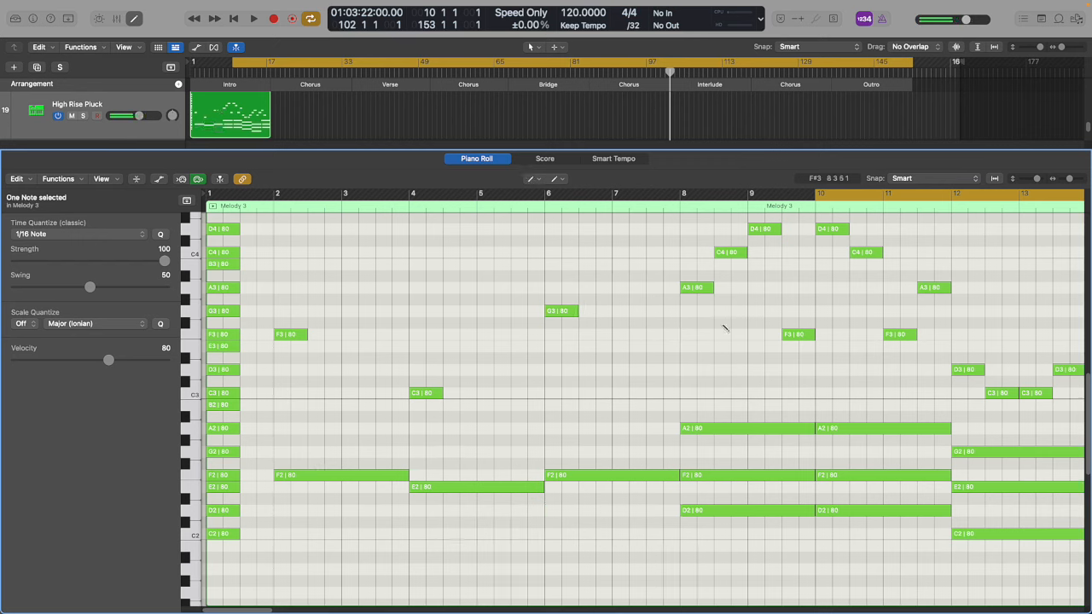
Remove the F2 and D2 notes from the two chords spanning bars 8–11.
{"action": "double_click", "coordinate": [721, 476], "text": "super"}
{"action": "double_click", "coordinate": [722, 511], "text": "super"}
{"action": "double_click", "coordinate": [841, 476], "text": "super"}
{"action": "double_click", "coordinate": [845, 511], "text": "super"}
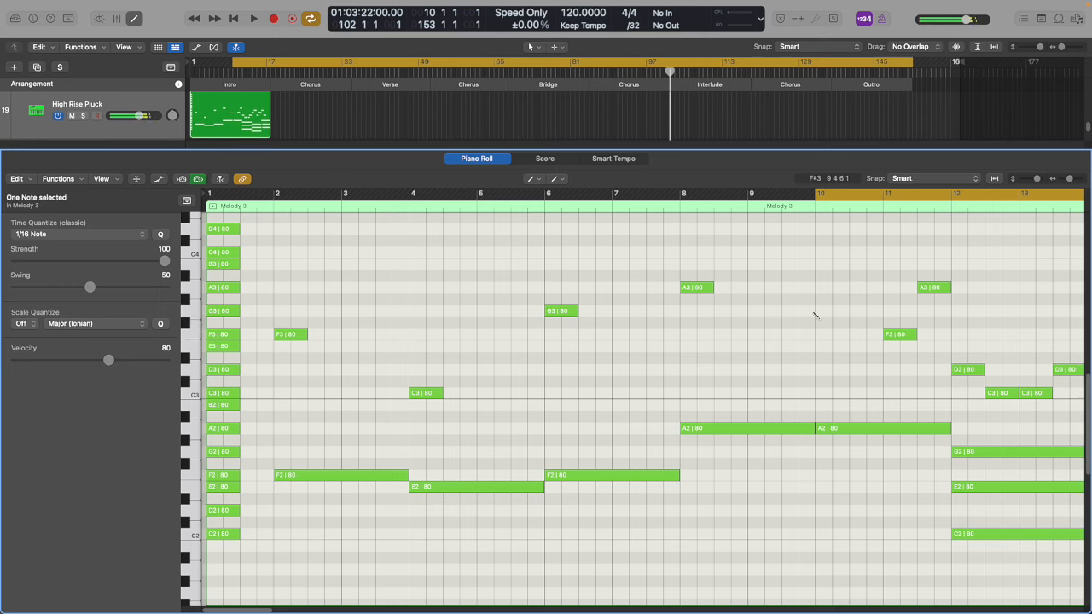
Remove E2 and C2 from the bars 12–13 chord and delete the two C3 melody notes above it.
{"action": "left_click_drag", "start_coordinate": [272, 611], "coordinate": [309, 611]}
{"action": "double_click", "coordinate": [511, 488]}
{"action": "double_click", "coordinate": [513, 537]}
{"action": "double_click", "coordinate": [537, 394]}
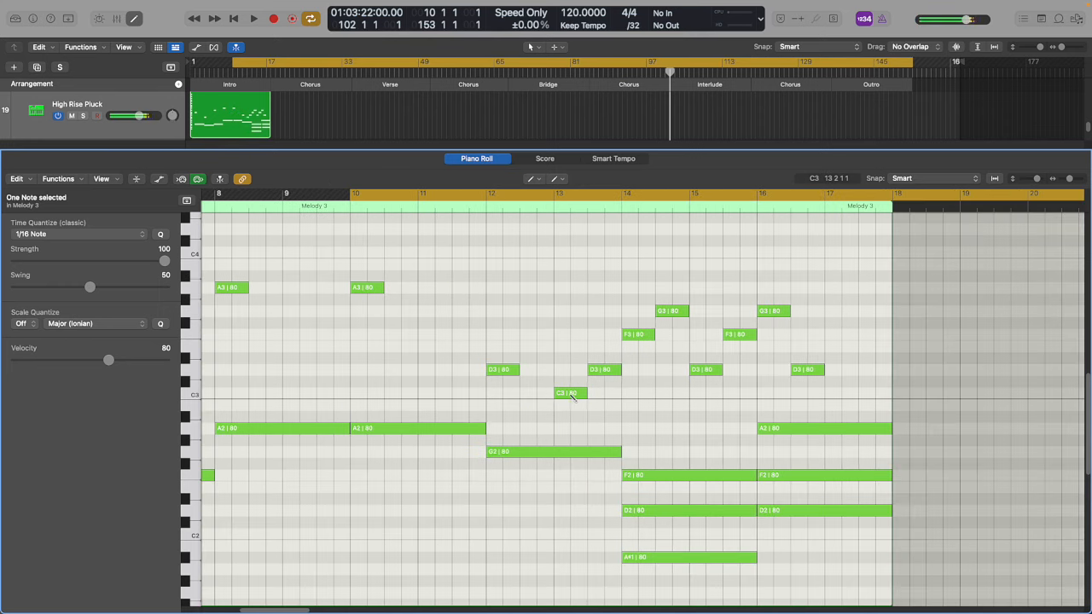
{"action": "double_click", "coordinate": [574, 394]}
Delete D2 and A#1 from the bar 14 chord, F2 from the bar 16 chord, and the extra melody notes in bars 13–15.
{"action": "scroll", "coordinate": [574, 410], "scroll_direction": "right", "scroll_amount": 4}
{"action": "double_click", "coordinate": [478, 512]}
{"action": "double_click", "coordinate": [479, 559]}
{"action": "double_click", "coordinate": [533, 369]}
{"action": "double_click", "coordinate": [567, 333]}
{"action": "double_click", "coordinate": [432, 369]}
{"action": "double_click", "coordinate": [499, 311]}
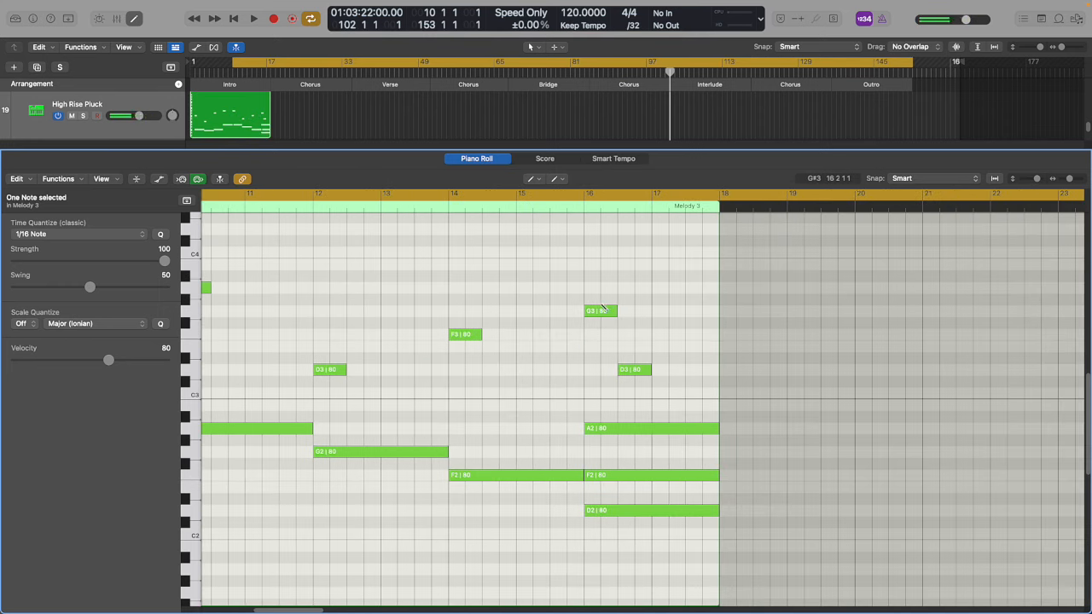
{"action": "double_click", "coordinate": [624, 476]}
Shorten the low F2, E2, F2 and two A2 notes in bars 2–11 to one bar, and G2 in bar 12 to half a bar.
{"action": "left_click_drag", "start_coordinate": [409, 526], "coordinate": [343, 532]}
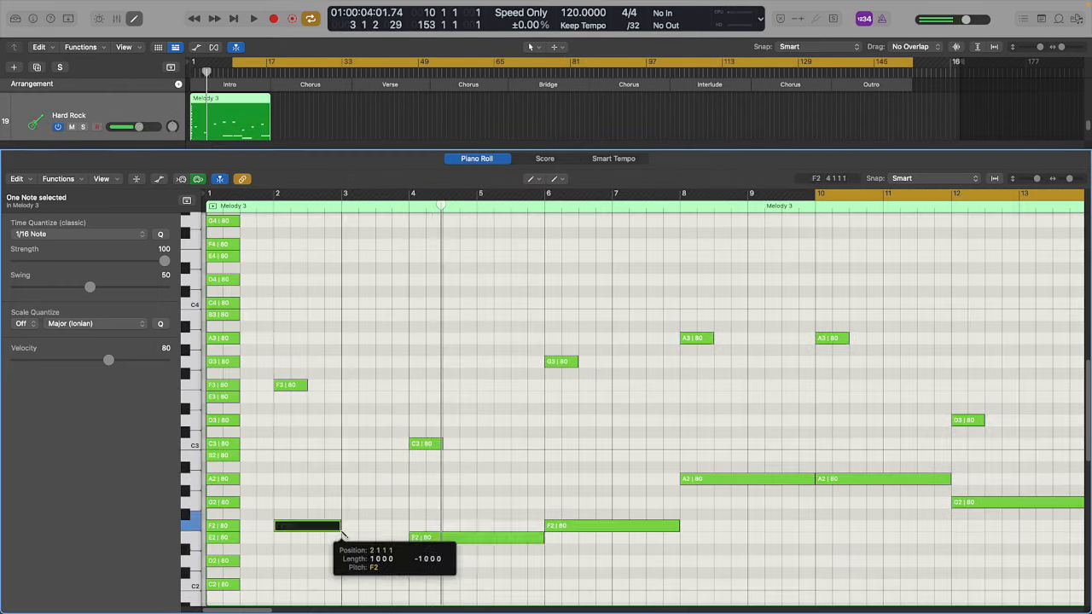
{"action": "left_click_drag", "start_coordinate": [545, 538], "coordinate": [478, 538]}
{"action": "left_click_drag", "start_coordinate": [679, 527], "coordinate": [613, 527]}
{"action": "left_click_drag", "start_coordinate": [815, 480], "coordinate": [748, 480]}
{"action": "left_click_drag", "start_coordinate": [950, 480], "coordinate": [884, 481]}
{"action": "scroll", "coordinate": [885, 480], "scroll_direction": "right", "scroll_amount": 5}
{"action": "left_click_drag", "start_coordinate": [741, 502], "coordinate": [637, 508]}
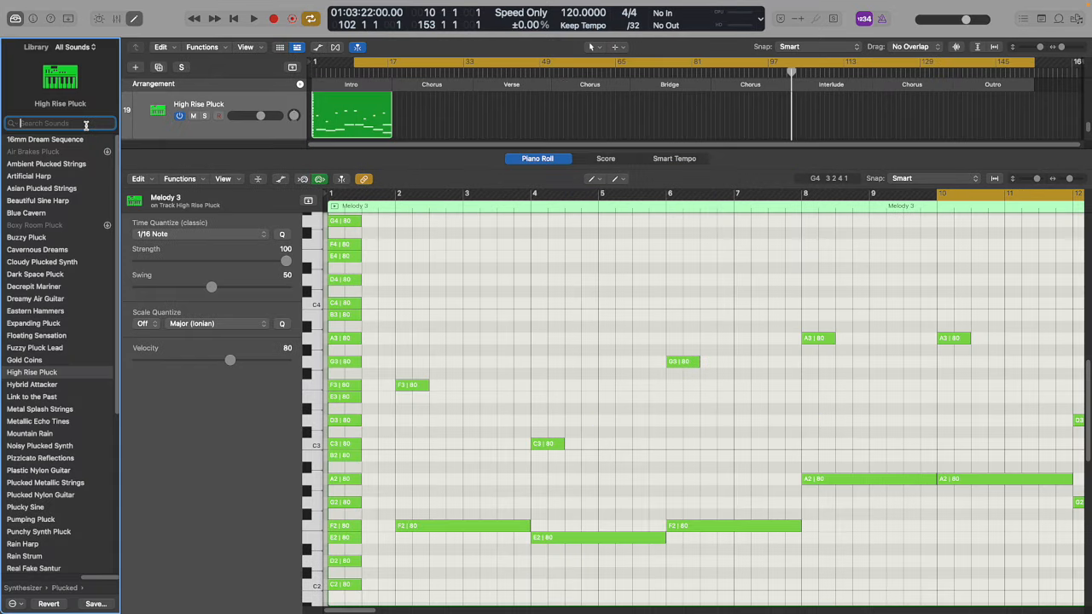
Assign the Hard Rock patch to the Melody 3 track and rename the track Hard Rock.
{"action": "type", "text": "hard ro"}
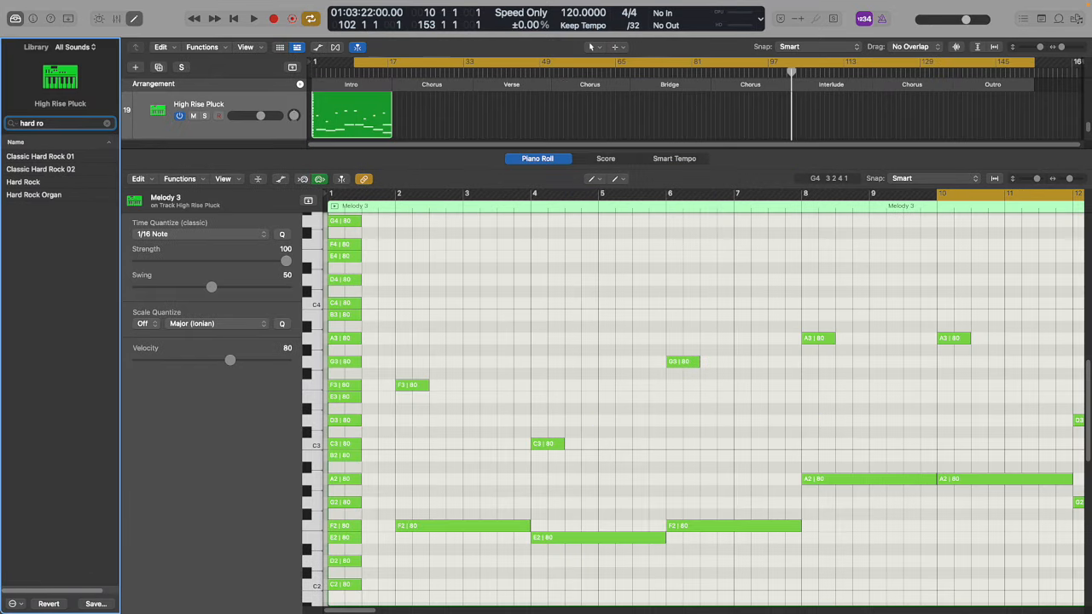
{"action": "left_click", "coordinate": [59, 184]}
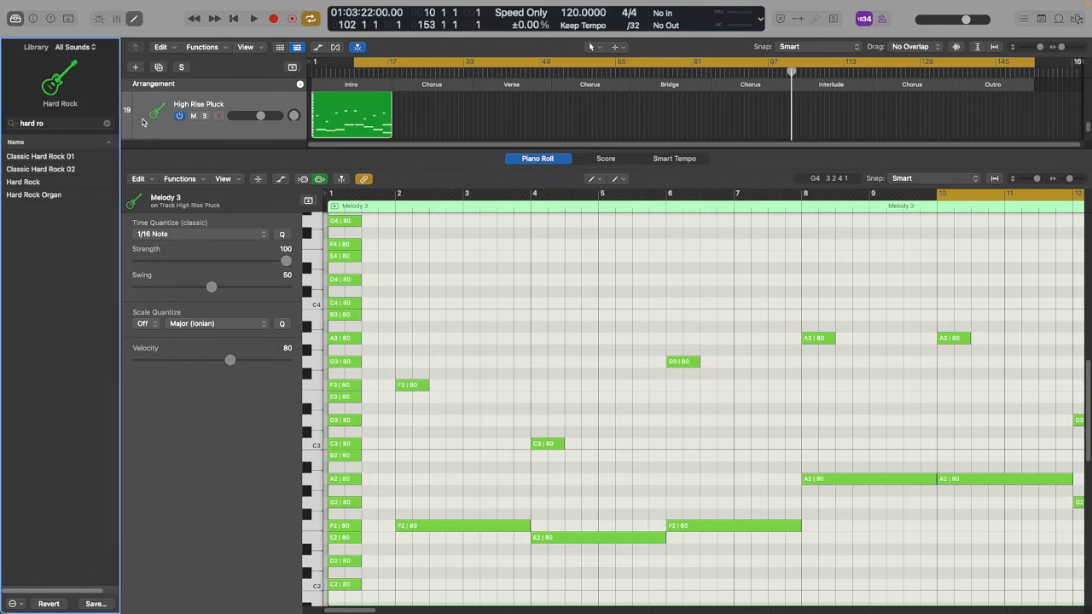
{"action": "double_click", "coordinate": [227, 112]}
{"action": "type", "text": "Hard"}
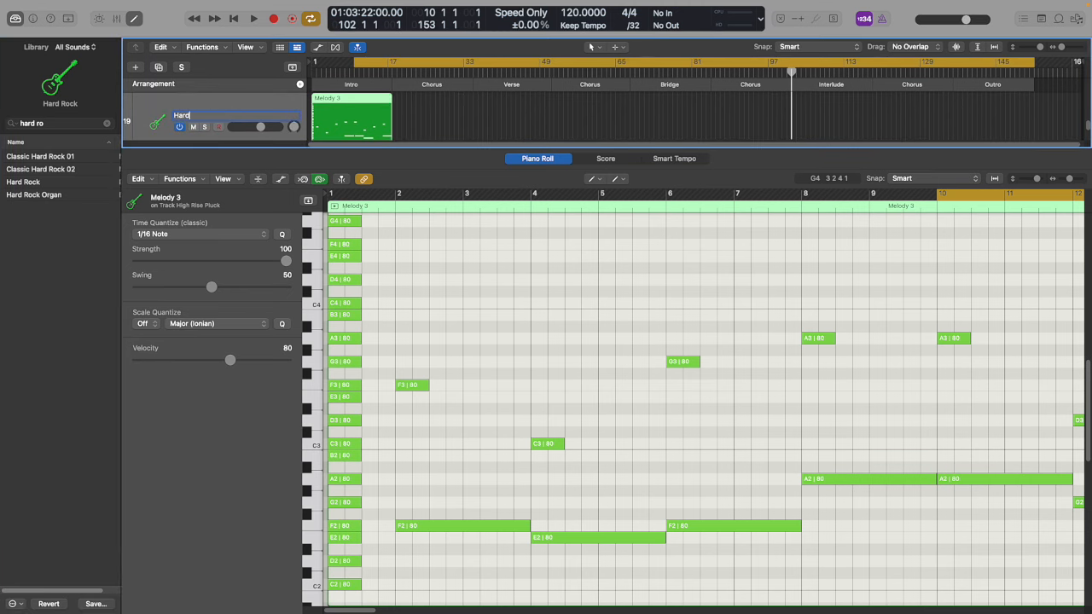
{"action": "type", "text": " Rock"}
{"action": "key", "text": "Return"}
{"action": "key", "text": "y"}
Play back the simplified Melody 3 with the Hard Rock patch.
{"action": "key", "text": "space"}
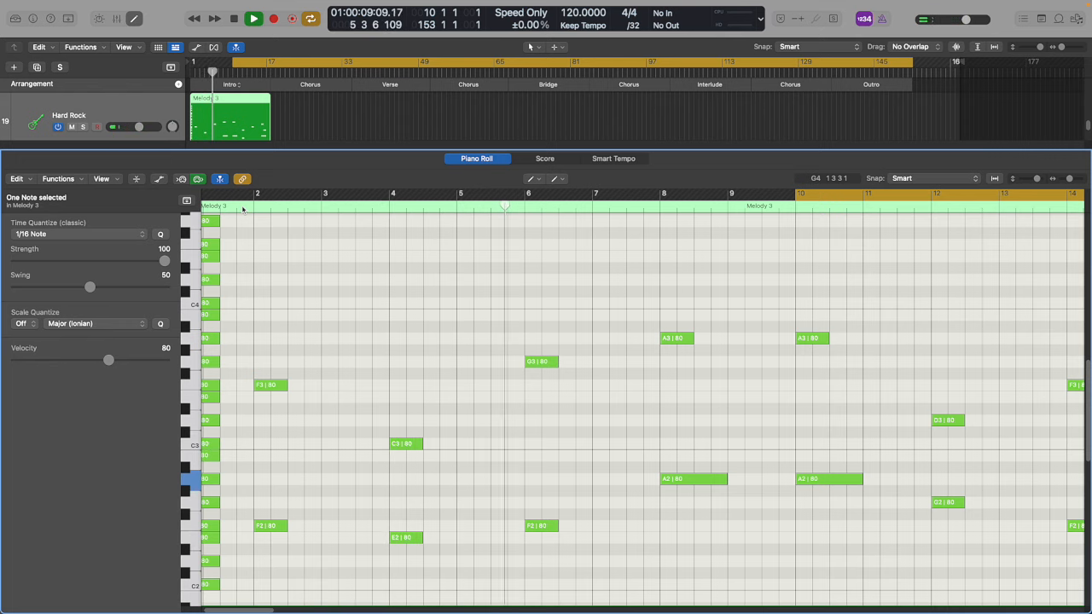
{"action": "left_click_drag", "start_coordinate": [235, 611], "coordinate": [272, 612]}
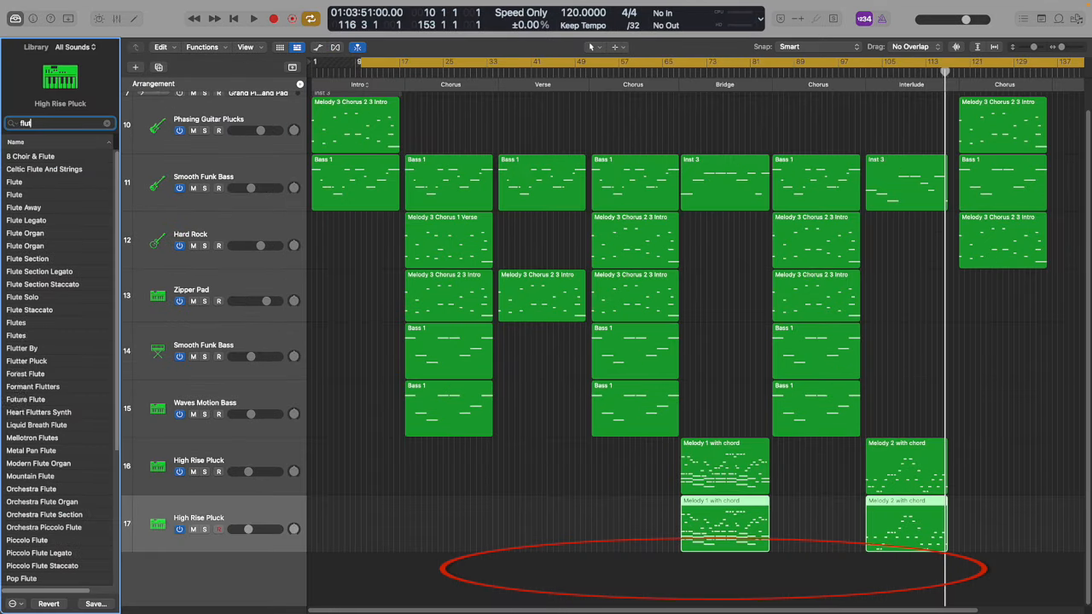
Find the Flute Solo patch and assign it to track 17.
{"action": "type", "text": "sol"}
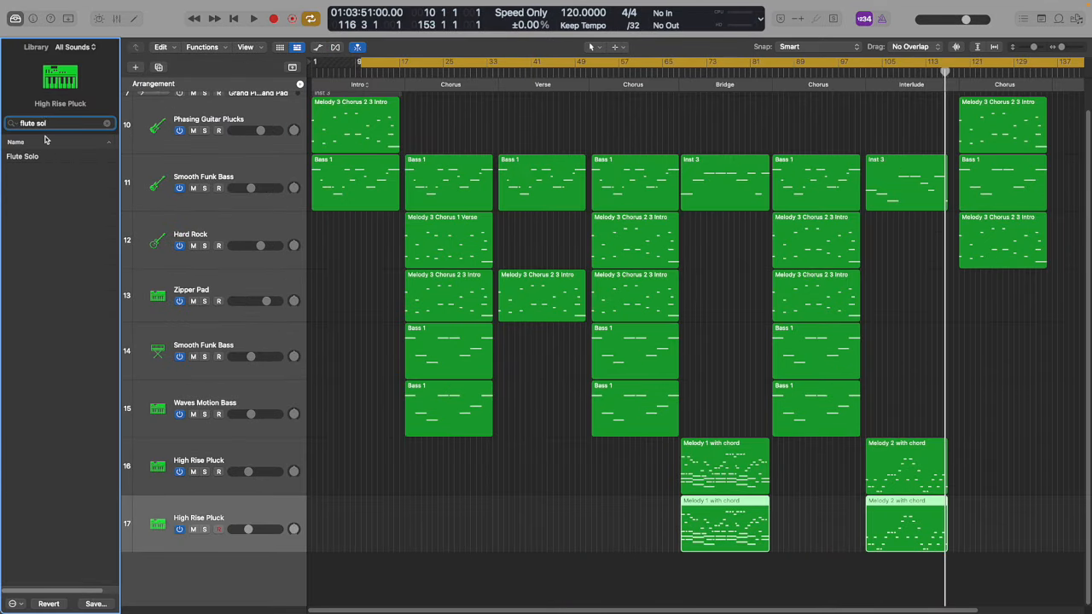
{"action": "left_click", "coordinate": [51, 157]}
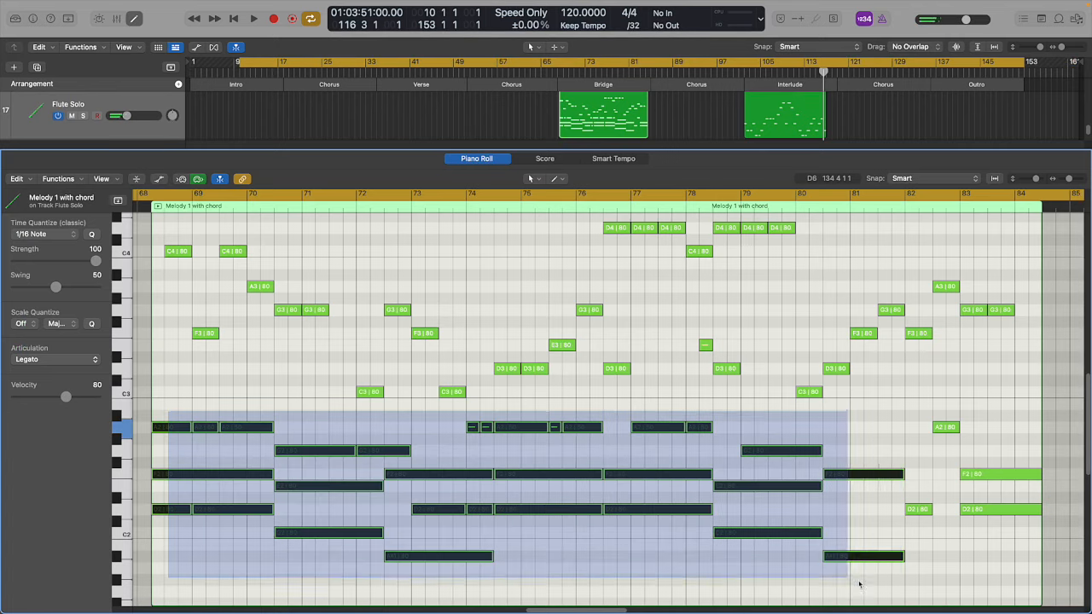
Thin out the bridge region Melody 1 with chord on the Flute Solo track by deleting its chord notes and surplus melody notes.
{"action": "left_click_drag", "start_coordinate": [220, 310], "coordinate": [325, 353]}
{"action": "left_click", "coordinate": [425, 489], "text": "shift"}
{"action": "key", "text": "Delete"}
{"action": "left_click_drag", "start_coordinate": [439, 428], "coordinate": [517, 502]}
{"action": "key", "text": "Delete"}
{"action": "left_click_drag", "start_coordinate": [687, 318], "coordinate": [756, 349]}
{"action": "key", "text": "Delete"}
{"action": "left_click", "coordinate": [837, 326]}
{"action": "key", "text": "Delete"}
{"action": "left_click", "coordinate": [762, 443]}
{"action": "key", "text": "Delete"}
{"action": "left_click", "coordinate": [864, 490]}
{"action": "key", "text": "Delete"}
{"action": "left_click", "coordinate": [923, 434]}
{"action": "key", "text": "Delete"}
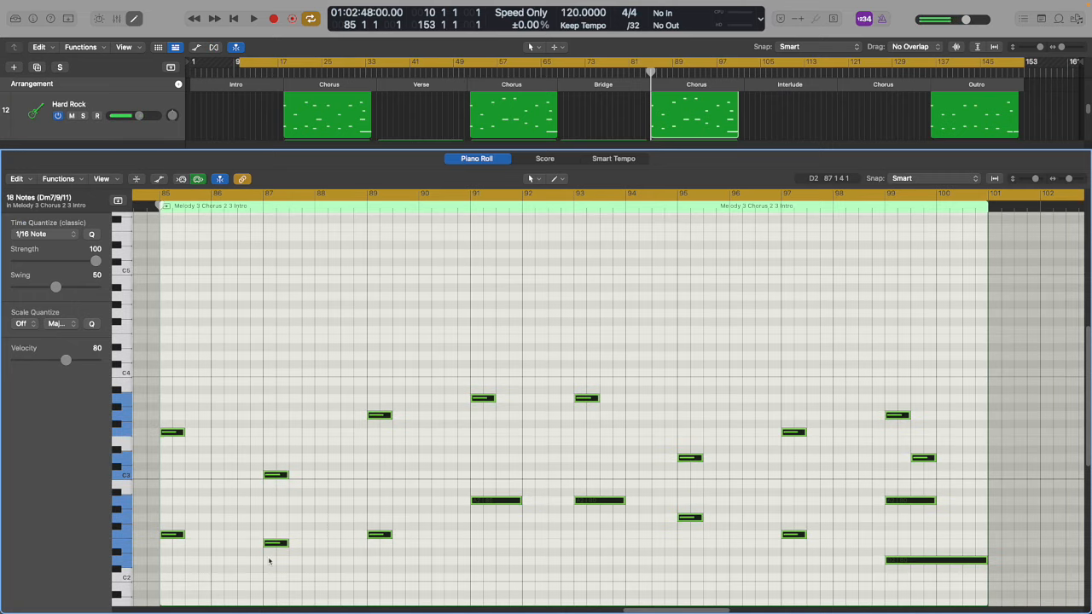
Duplicate all notes of the Hard Rock region starting at bar 85 about two octaves higher.
{"action": "left_click", "coordinate": [169, 537]}
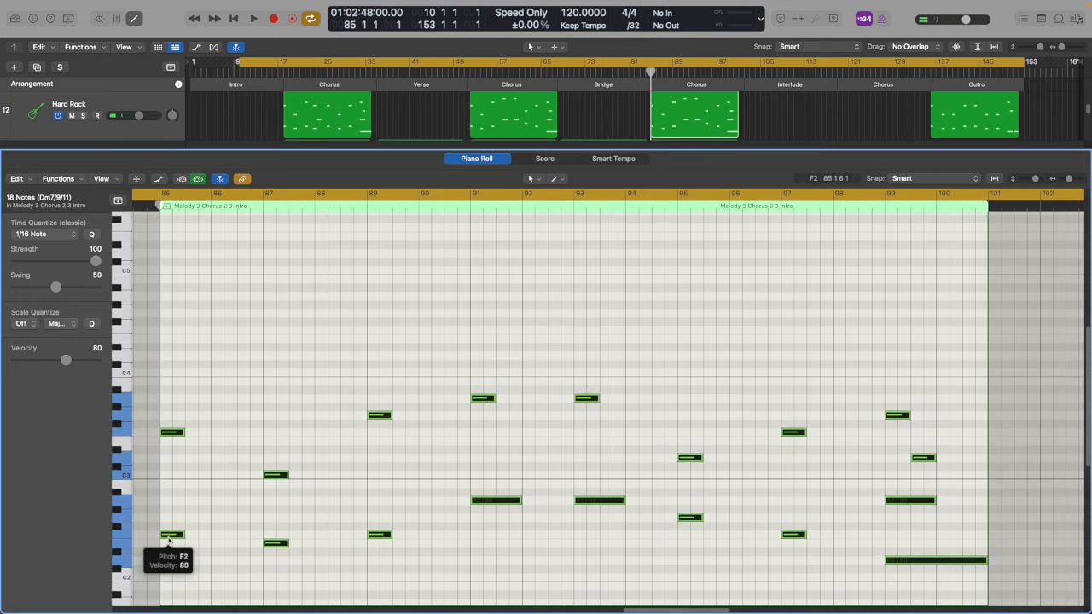
{"action": "left_click_drag", "start_coordinate": [169, 540], "coordinate": [171, 338]}
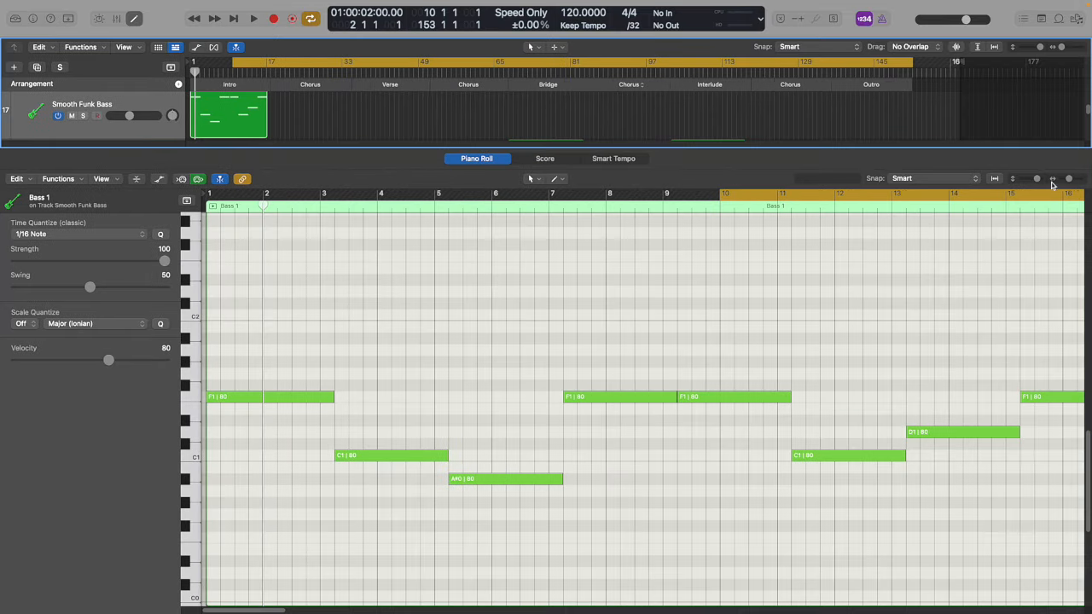
Shorten the long notes in the first half of the intro Bass 1 region and add short connecting notes in the gaps.
{"action": "left_click", "coordinate": [283, 398]}
{"action": "left_click_drag", "start_coordinate": [1068, 178], "coordinate": [1072, 179]}
{"action": "left_click_drag", "start_coordinate": [378, 397], "coordinate": [353, 432]}
{"action": "right_click", "coordinate": [348, 410]}
{"action": "left_click", "coordinate": [359, 420]}
{"action": "left_click_drag", "start_coordinate": [529, 432], "coordinate": [378, 443]}
{"action": "left_click_drag", "start_coordinate": [579, 457], "coordinate": [544, 485]}
{"action": "left_click", "coordinate": [550, 456], "text": "super"}
{"action": "left_click_drag", "start_coordinate": [785, 481], "coordinate": [750, 488]}
{"action": "left_click_drag", "start_coordinate": [825, 480], "coordinate": [826, 468]}
Shorten the long notes in the last bars of Bass 1, fill the gaps with short notes, and play the bass line.
{"action": "scroll", "coordinate": [819, 460], "scroll_direction": "right", "scroll_amount": 10}
{"action": "left_click_drag", "start_coordinate": [868, 420], "coordinate": [757, 438]}
{"action": "left_click", "coordinate": [760, 410], "text": "super"}
{"action": "left_click_drag", "start_coordinate": [913, 409], "coordinate": [798, 425]}
{"action": "left_click_drag", "start_coordinate": [798, 425], "coordinate": [791, 425]}
{"action": "key", "text": "space"}
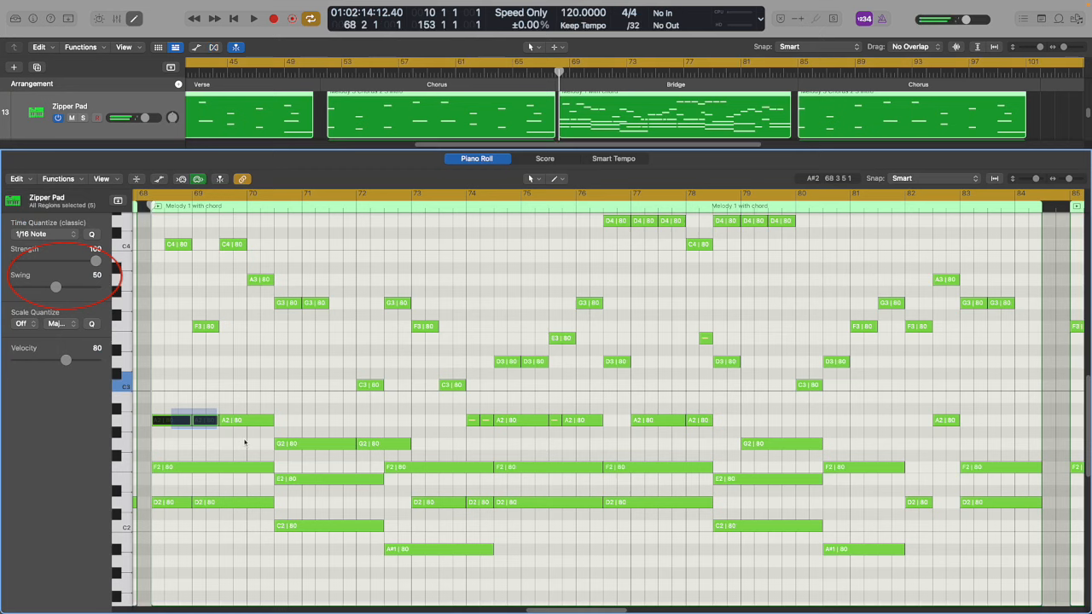
Delete the chord notes and most of the melody notes from the Zipper Pad region in the bridge.
{"action": "left_click_drag", "start_coordinate": [146, 409], "coordinate": [927, 556]}
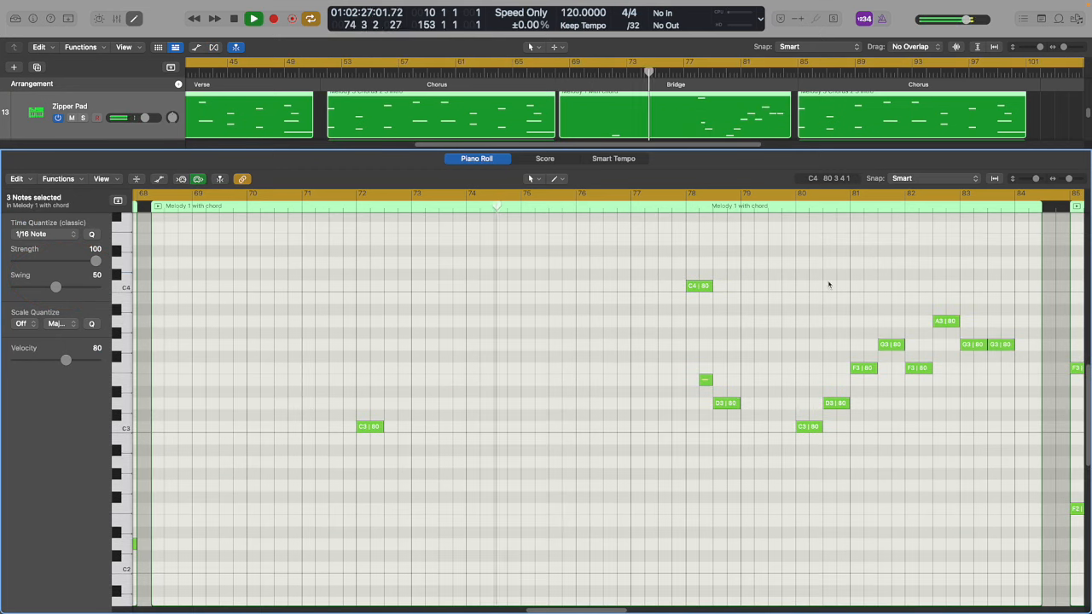
{"action": "left_click_drag", "start_coordinate": [817, 235], "coordinate": [1052, 422]}
In the Hard Rock region at bar 119, lower the bar 123 notes to E2 and C3 and the bar 125 and 127 pairs to F2 and F3.
{"action": "left_click_drag", "start_coordinate": [481, 445], "coordinate": [478, 456]}
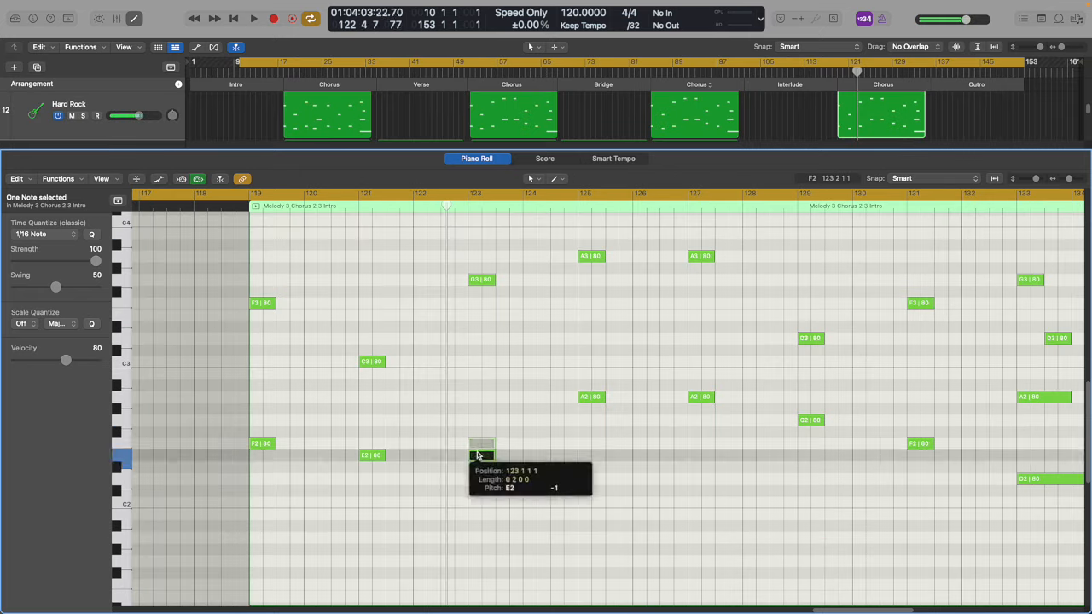
{"action": "left_click_drag", "start_coordinate": [482, 279], "coordinate": [482, 362]}
{"action": "left_click_drag", "start_coordinate": [591, 396], "coordinate": [592, 444]}
{"action": "left_click_drag", "start_coordinate": [704, 397], "coordinate": [706, 446]}
{"action": "left_click_drag", "start_coordinate": [592, 257], "coordinate": [591, 304]}
{"action": "left_click_drag", "start_coordinate": [701, 257], "coordinate": [700, 304]}
Lower the bar 129 pair by three semitones and the bar 131 pair to E2 and C3, and trim the region's closing notes.
{"action": "left_click_drag", "start_coordinate": [814, 340], "coordinate": [818, 377]}
{"action": "left_click_drag", "start_coordinate": [811, 421], "coordinate": [813, 457]}
{"action": "left_click_drag", "start_coordinate": [920, 444], "coordinate": [922, 457]}
{"action": "left_click_drag", "start_coordinate": [921, 304], "coordinate": [924, 363]}
{"action": "scroll", "coordinate": [925, 376], "scroll_direction": "right", "scroll_amount": 8}
{"action": "key", "text": "Delete"}
{"action": "left_click_drag", "start_coordinate": [770, 480], "coordinate": [717, 481]}
{"action": "key", "text": "space"}
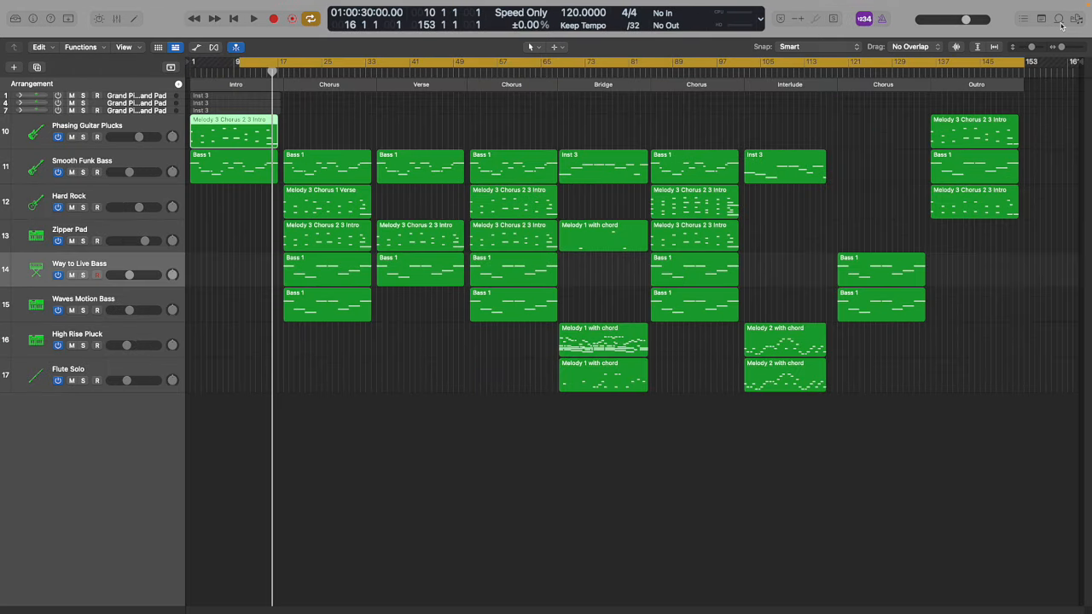
Find the Frenzy Single Clap loop and place it on a new track at the start of the intro.
{"action": "type", "text": "o"}
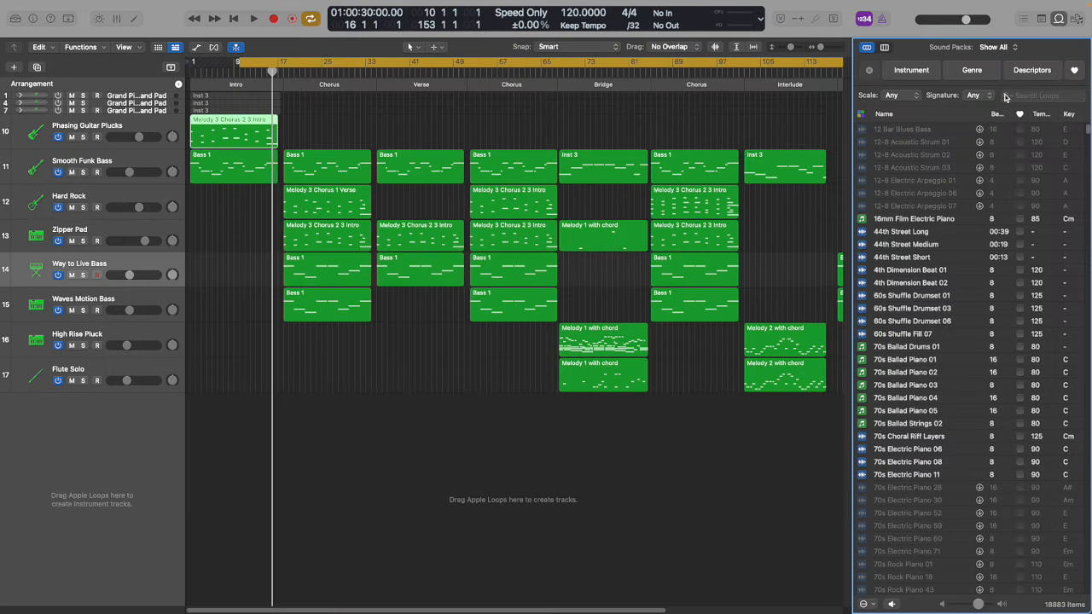
{"action": "type", "text": "frenzy"}
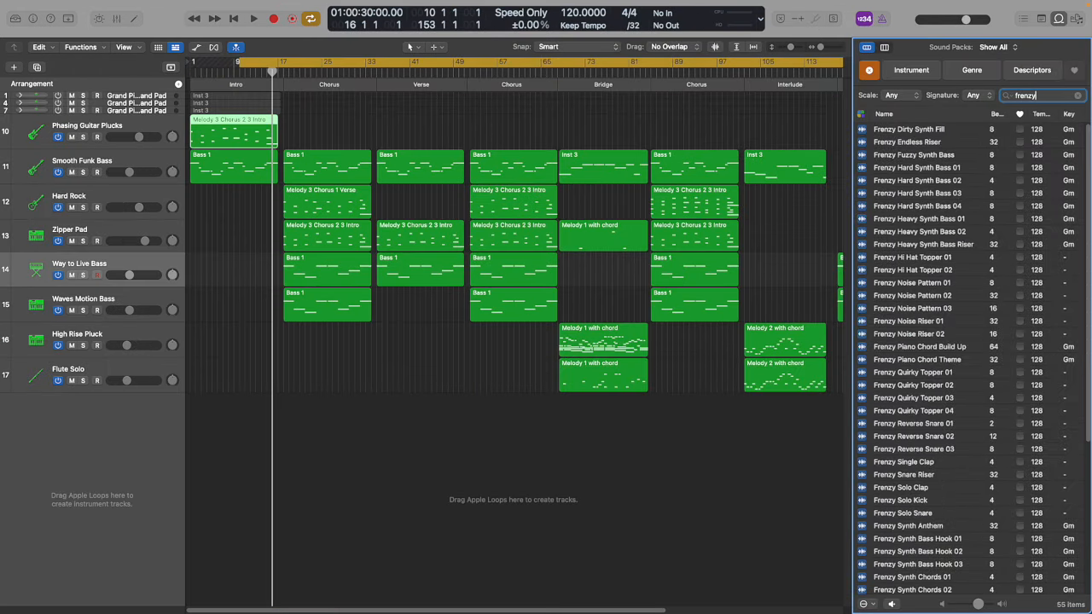
{"action": "type", "text": " singl"}
{"action": "left_click", "coordinate": [854, 133]}
{"action": "left_click_drag", "start_coordinate": [854, 133], "coordinate": [194, 443]}
{"action": "left_click_drag", "start_coordinate": [195, 443], "coordinate": [194, 443]}
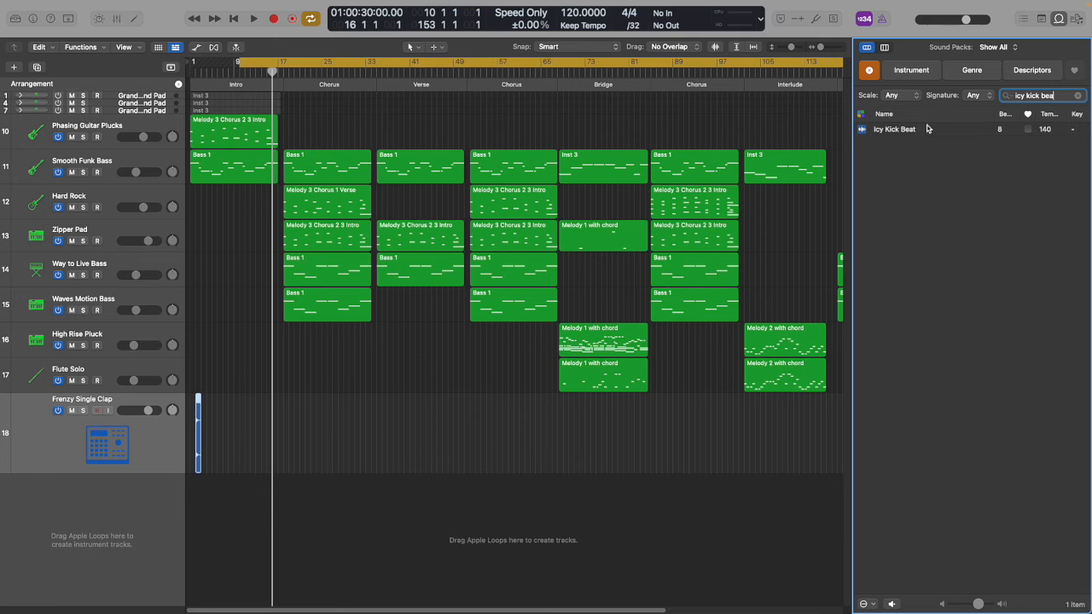
Add the Icy Kick Beat loop on a new track in the intro, trim its start, and copy it further along the track.
{"action": "left_click", "coordinate": [929, 129]}
{"action": "left_click_drag", "start_coordinate": [907, 127], "coordinate": [236, 451]}
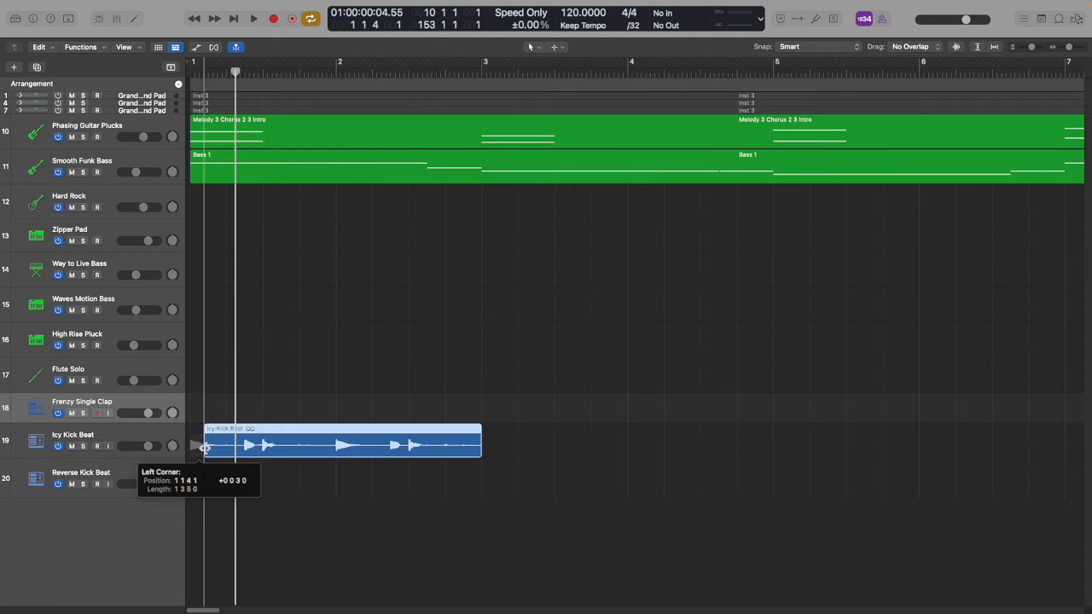
{"action": "left_click_drag", "start_coordinate": [198, 453], "coordinate": [235, 453]}
{"action": "left_click_drag", "start_coordinate": [307, 443], "coordinate": [603, 446]}
{"action": "left_click_drag", "start_coordinate": [213, 444], "coordinate": [787, 450]}
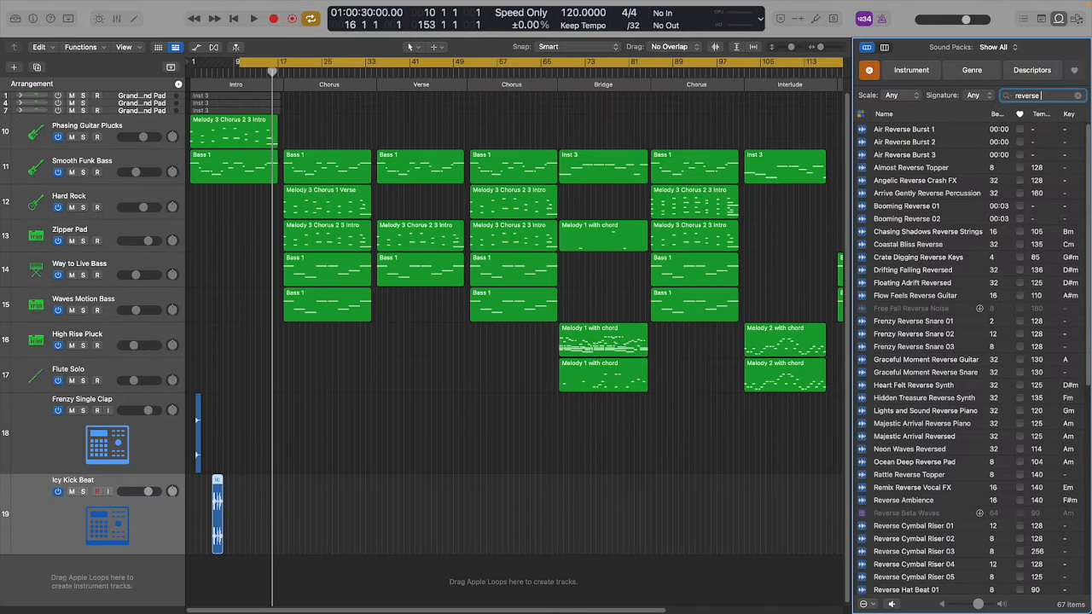
Place the Reverse Kick Beat loop on a new track near bar 16, close the loop browser, and reduce the loop tracks' height.
{"action": "type", "text": "ki"}
{"action": "left_click_drag", "start_coordinate": [933, 133], "coordinate": [277, 572]}
{"action": "left_click", "coordinate": [1078, 95]}
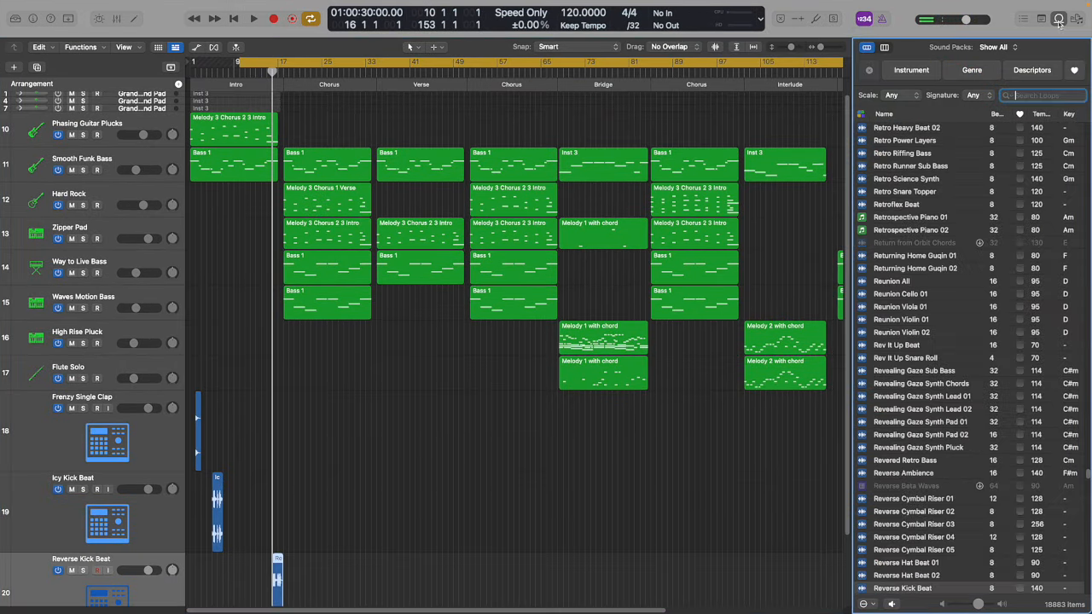
{"action": "left_click", "coordinate": [1058, 19]}
{"action": "left_click_drag", "start_coordinate": [166, 470], "coordinate": [161, 420]}
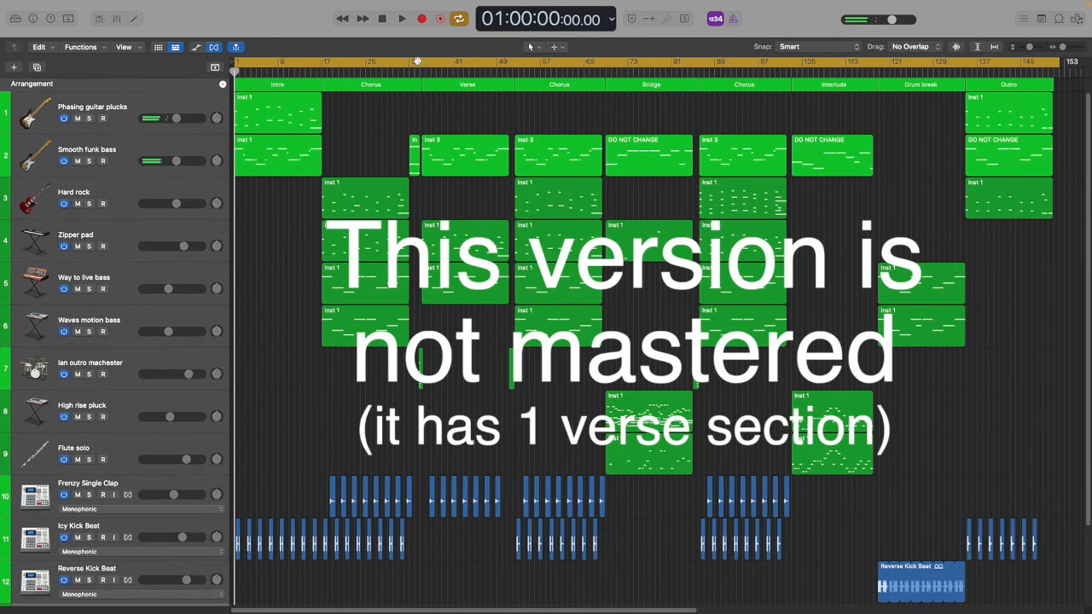
Play the complete arrangement from the beginning.
{"action": "left_click", "coordinate": [402, 19]}
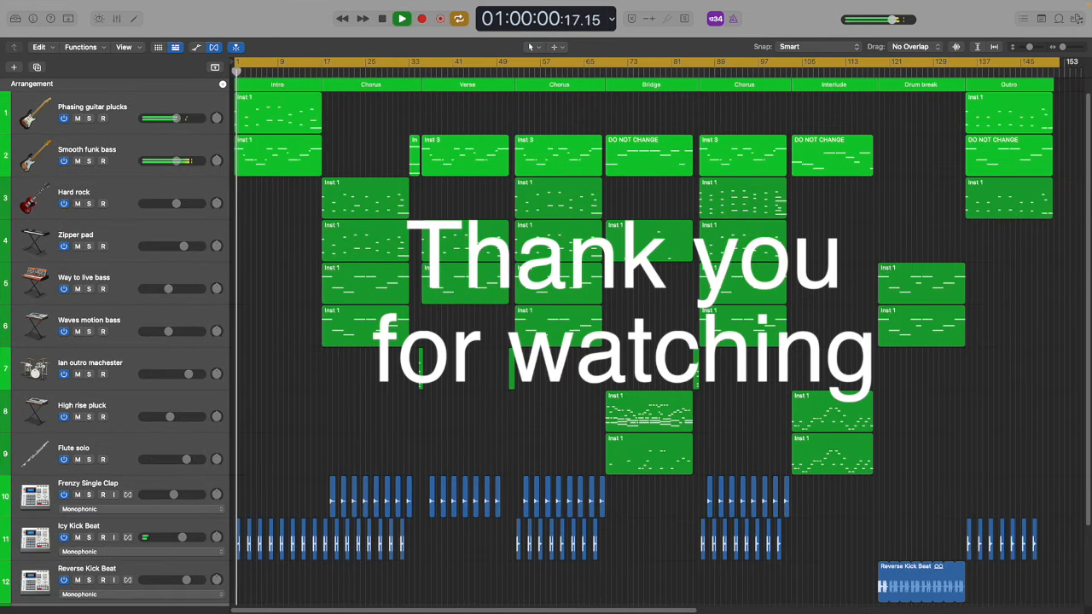